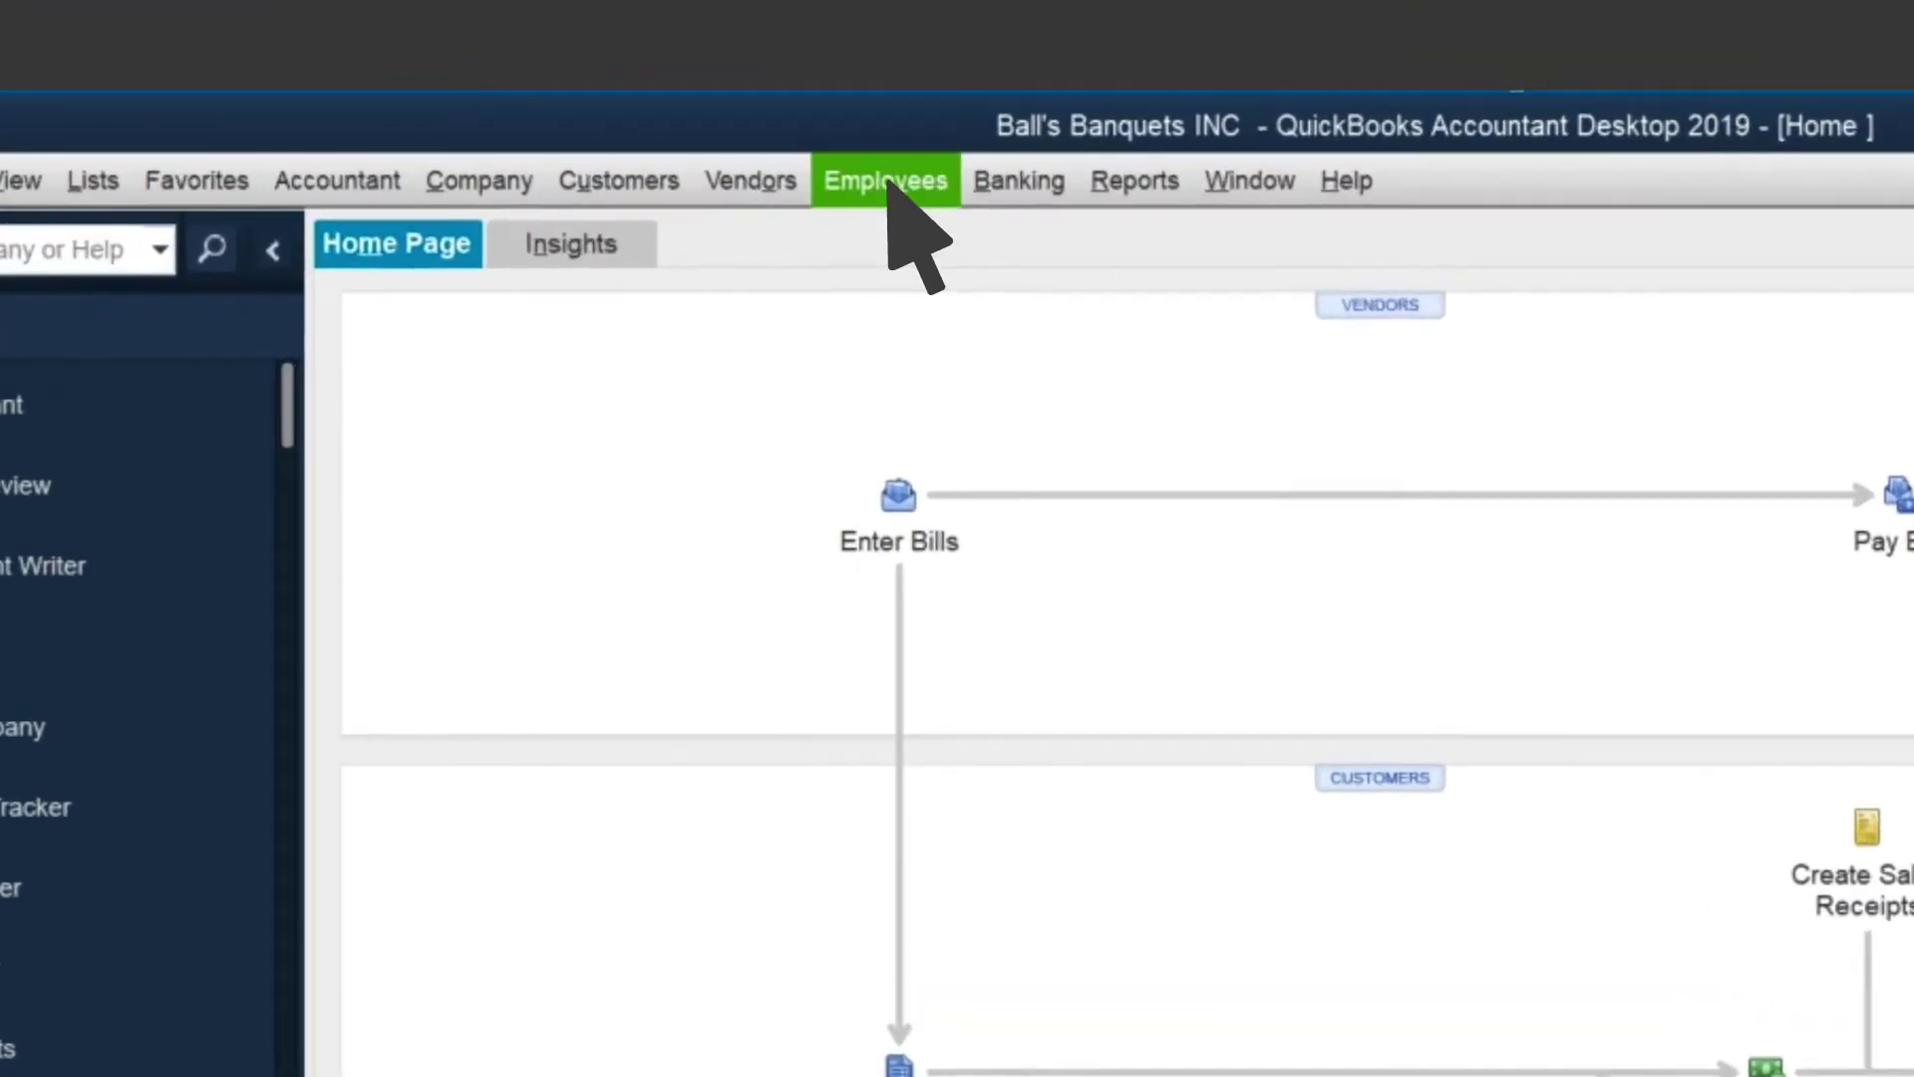
Open the Employee Center and select the employee to show his details and paycheck history.
{"action": "left_click", "coordinate": [888, 185]}
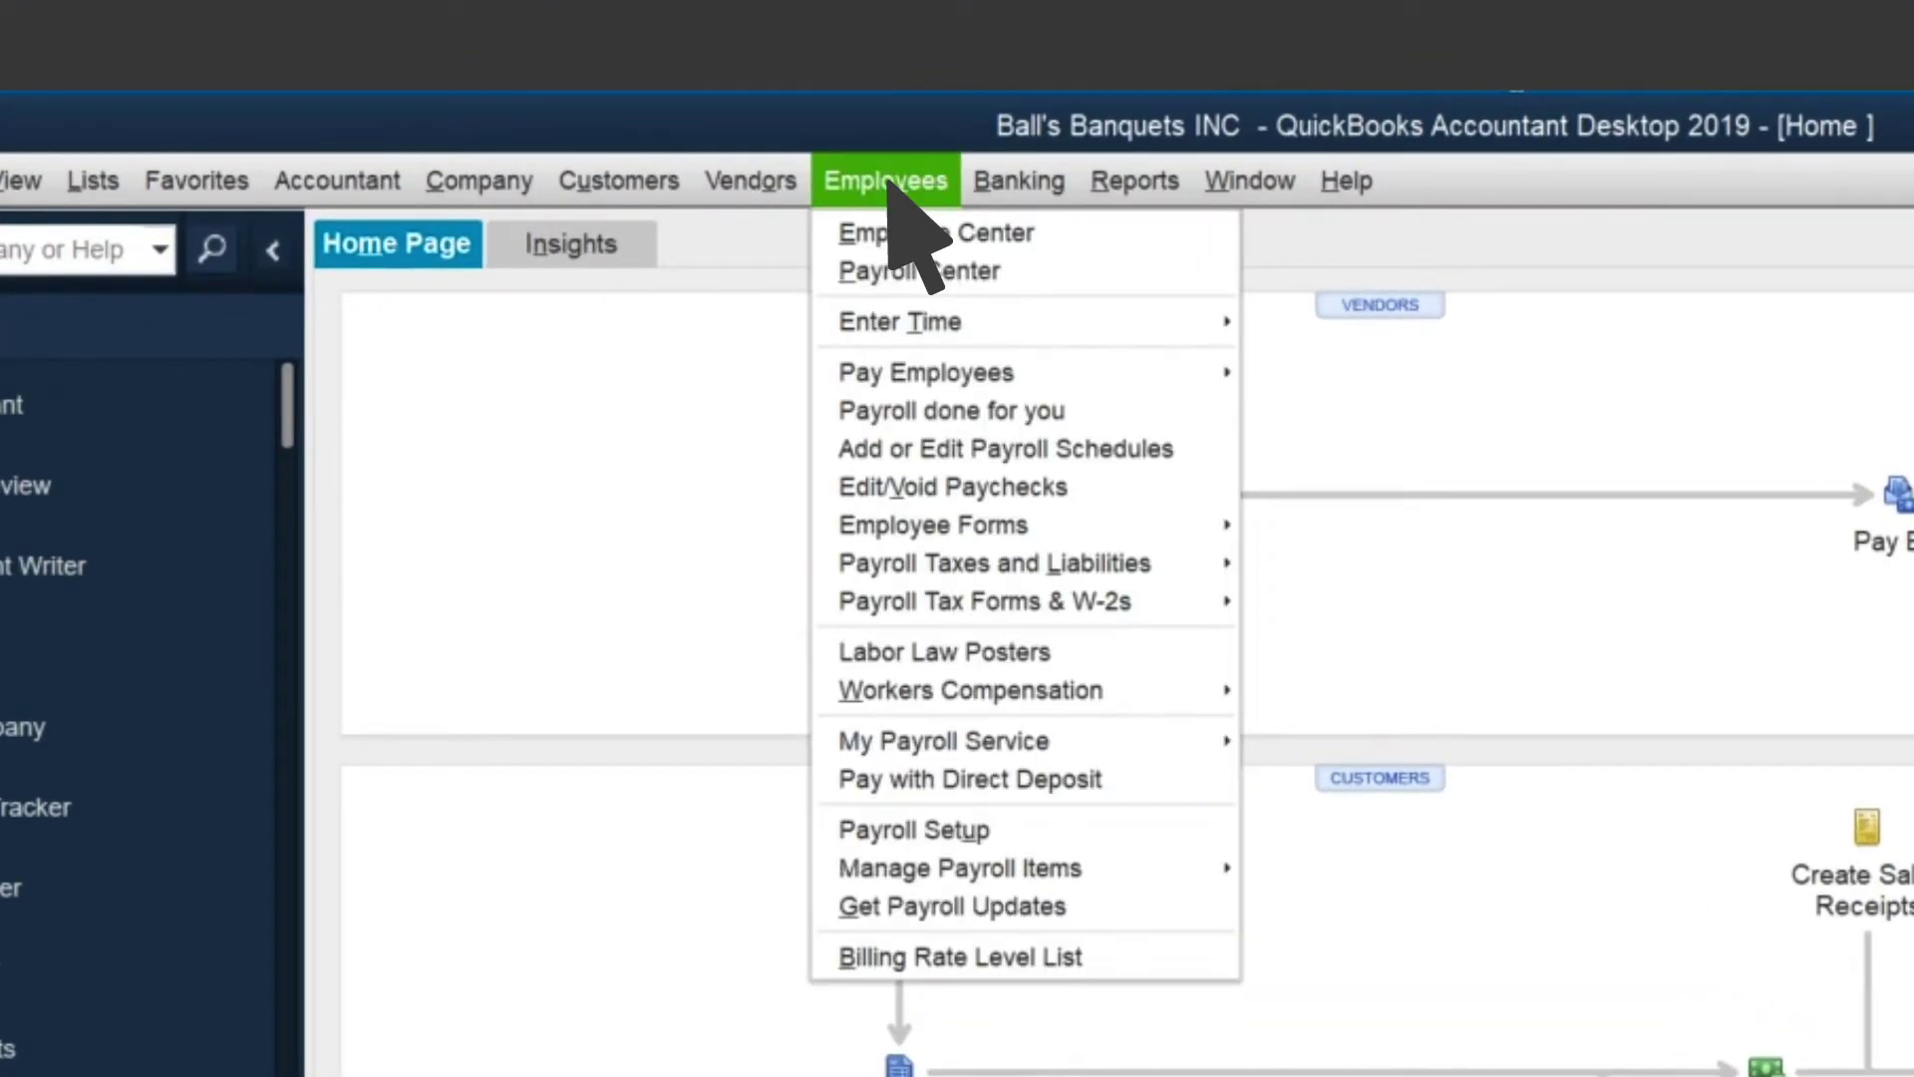
{"action": "key", "text": "Escape"}
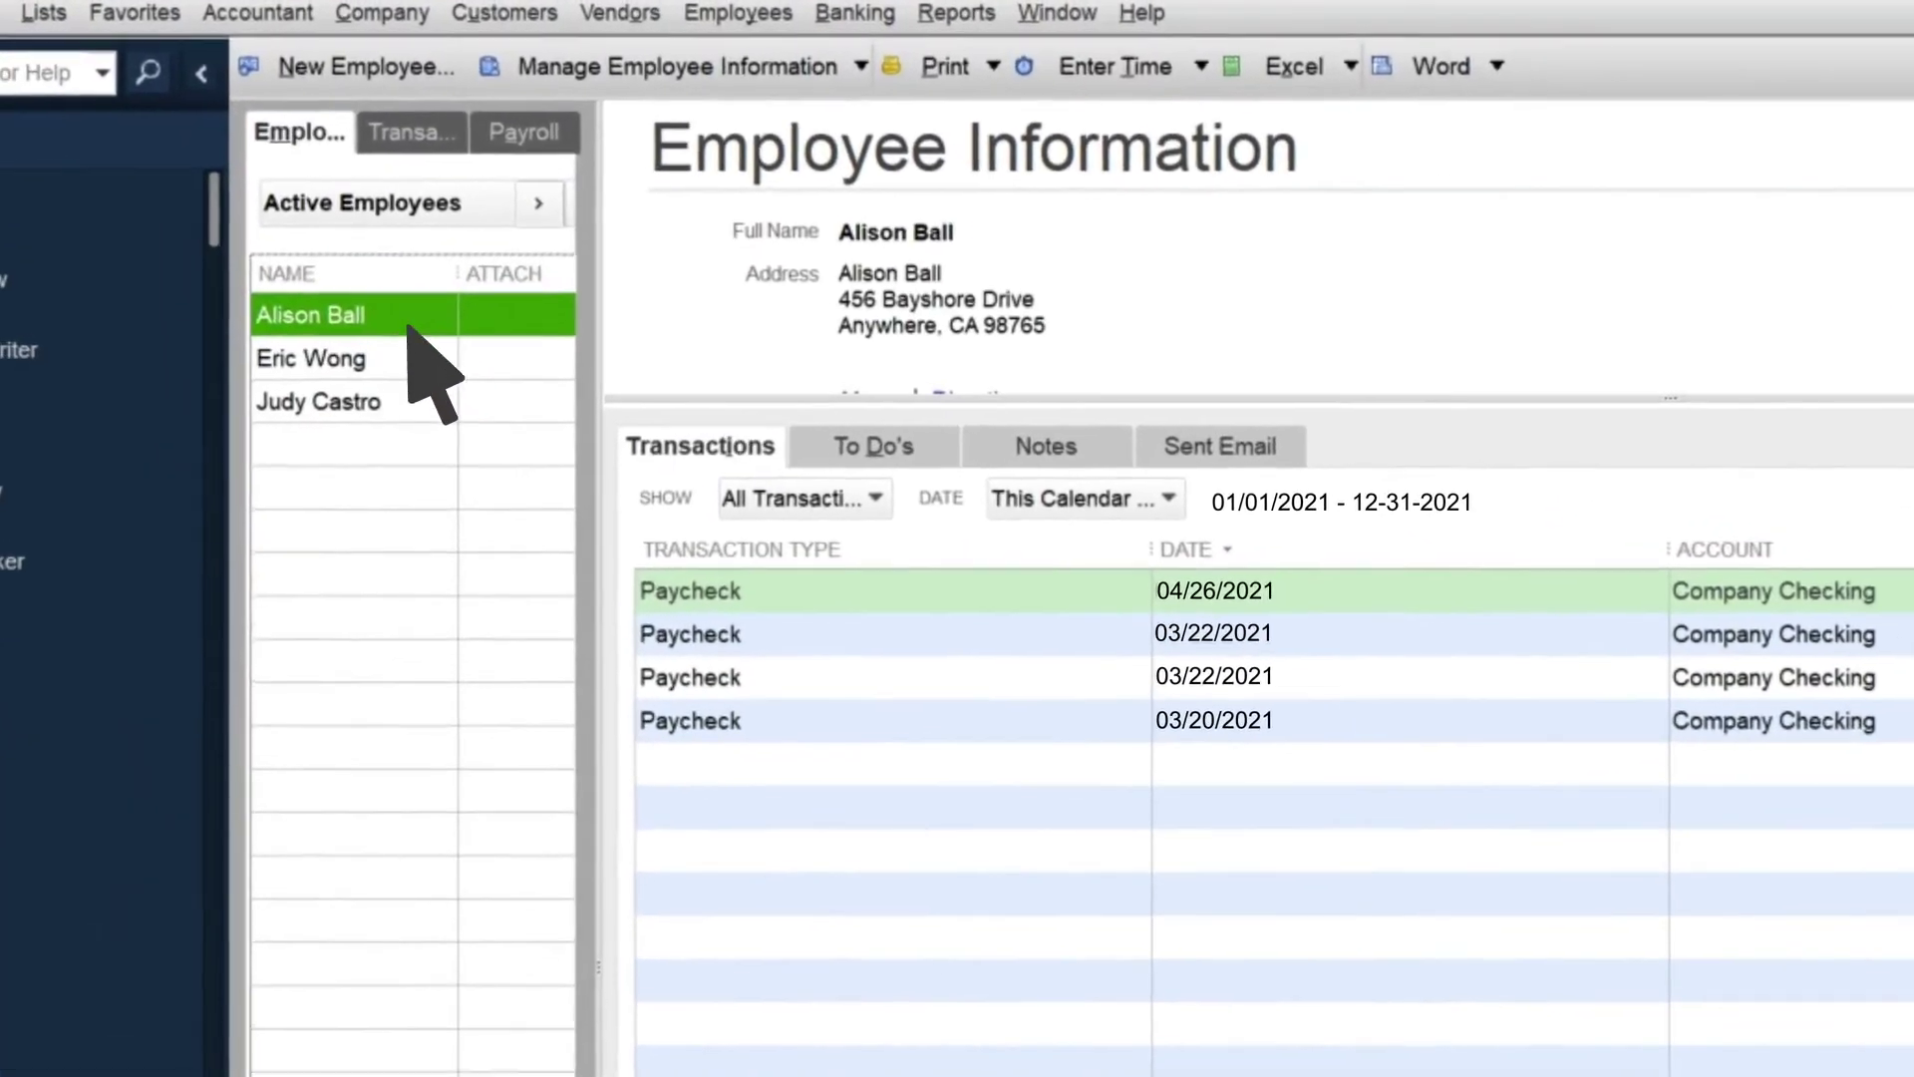
{"action": "left_click", "coordinate": [399, 357]}
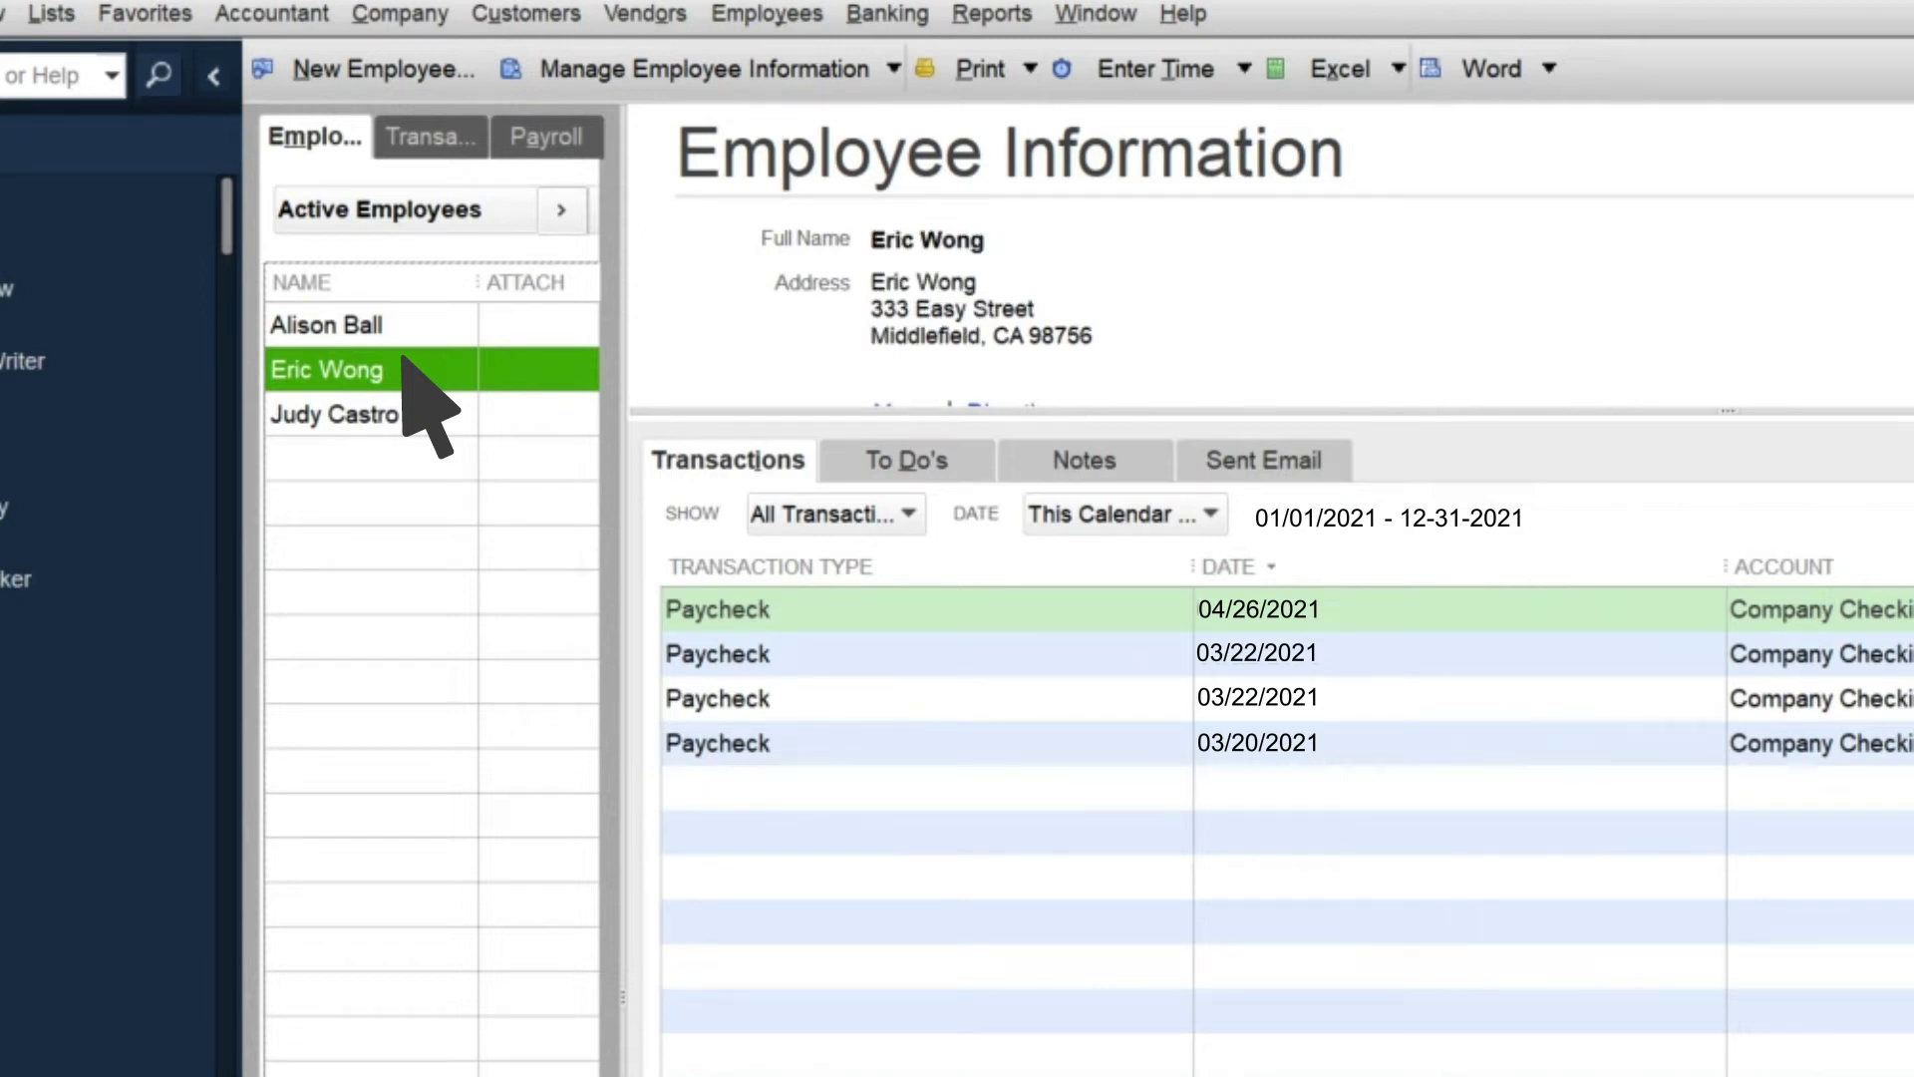
Tick 'Use time data to create paychecks' on the employee's Payroll Info tab and save.
{"action": "double_click", "coordinate": [403, 359]}
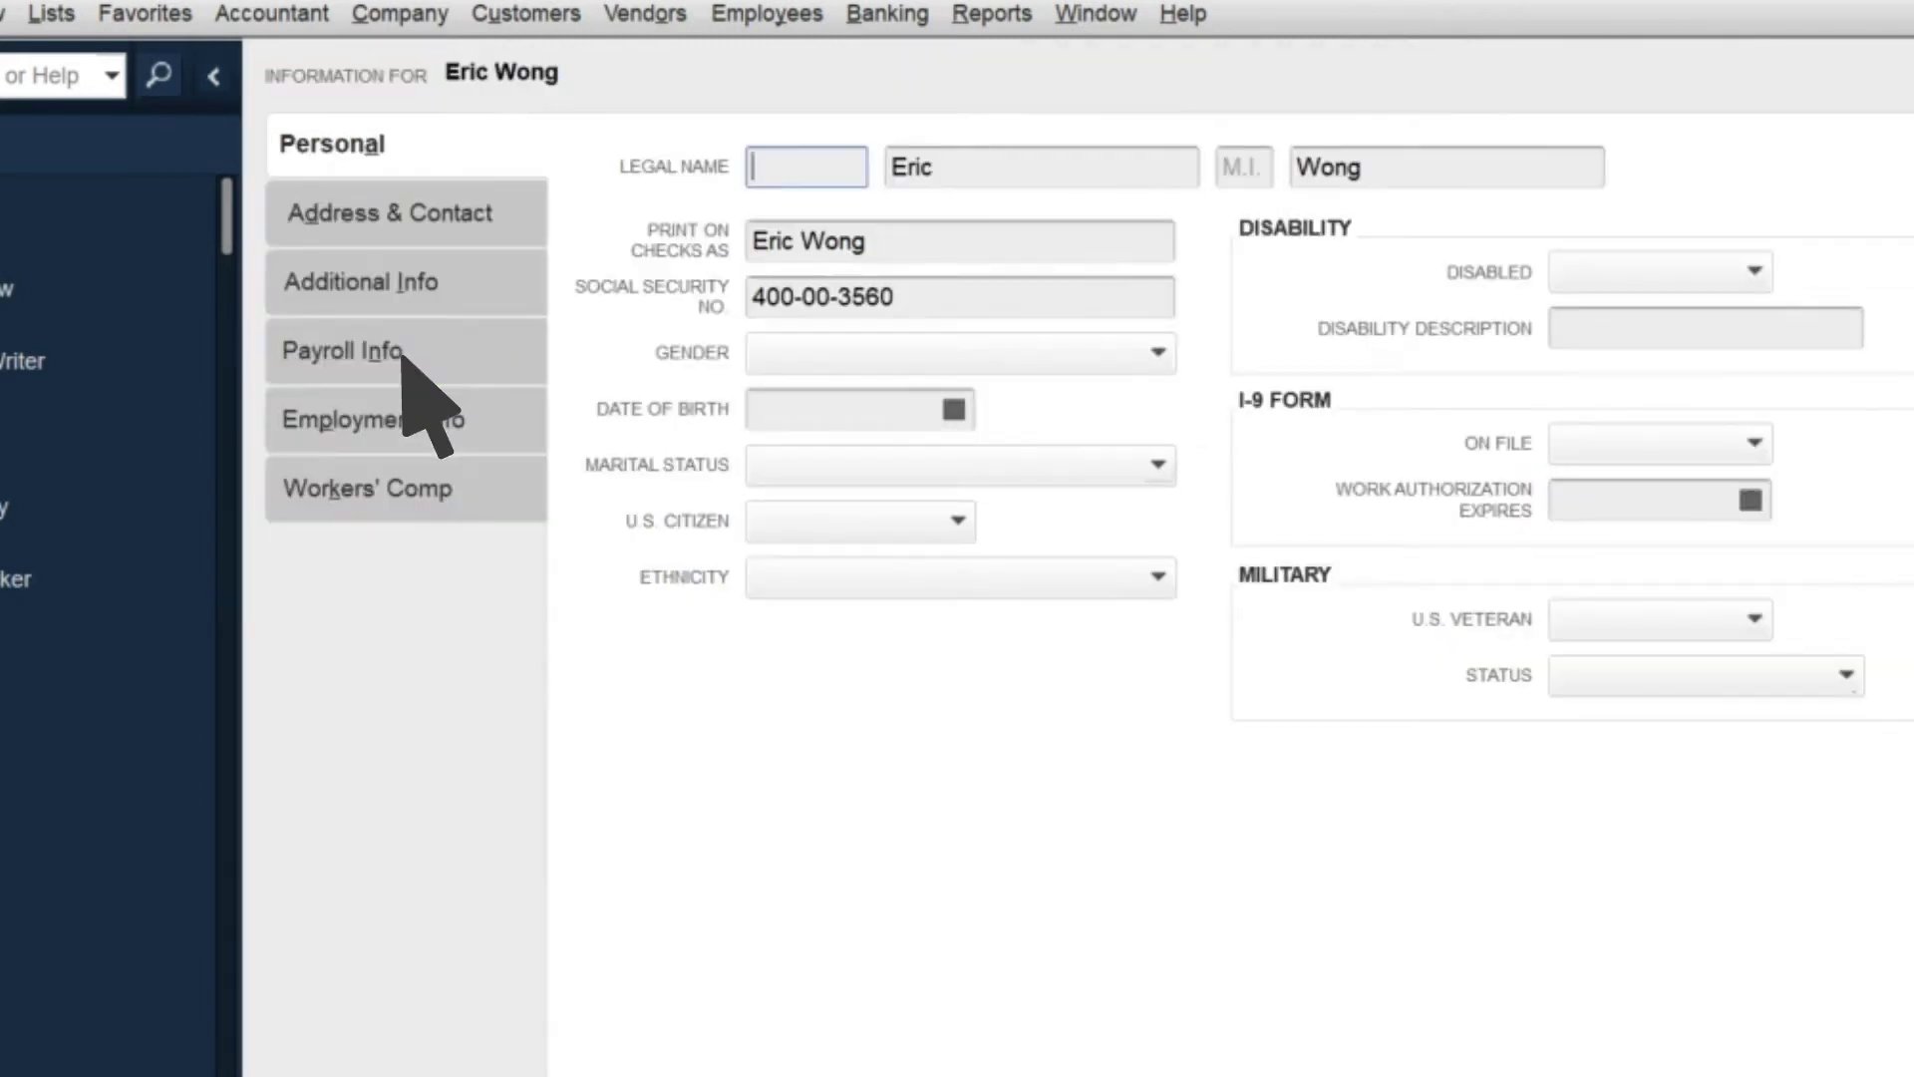
{"action": "left_click", "coordinate": [475, 339]}
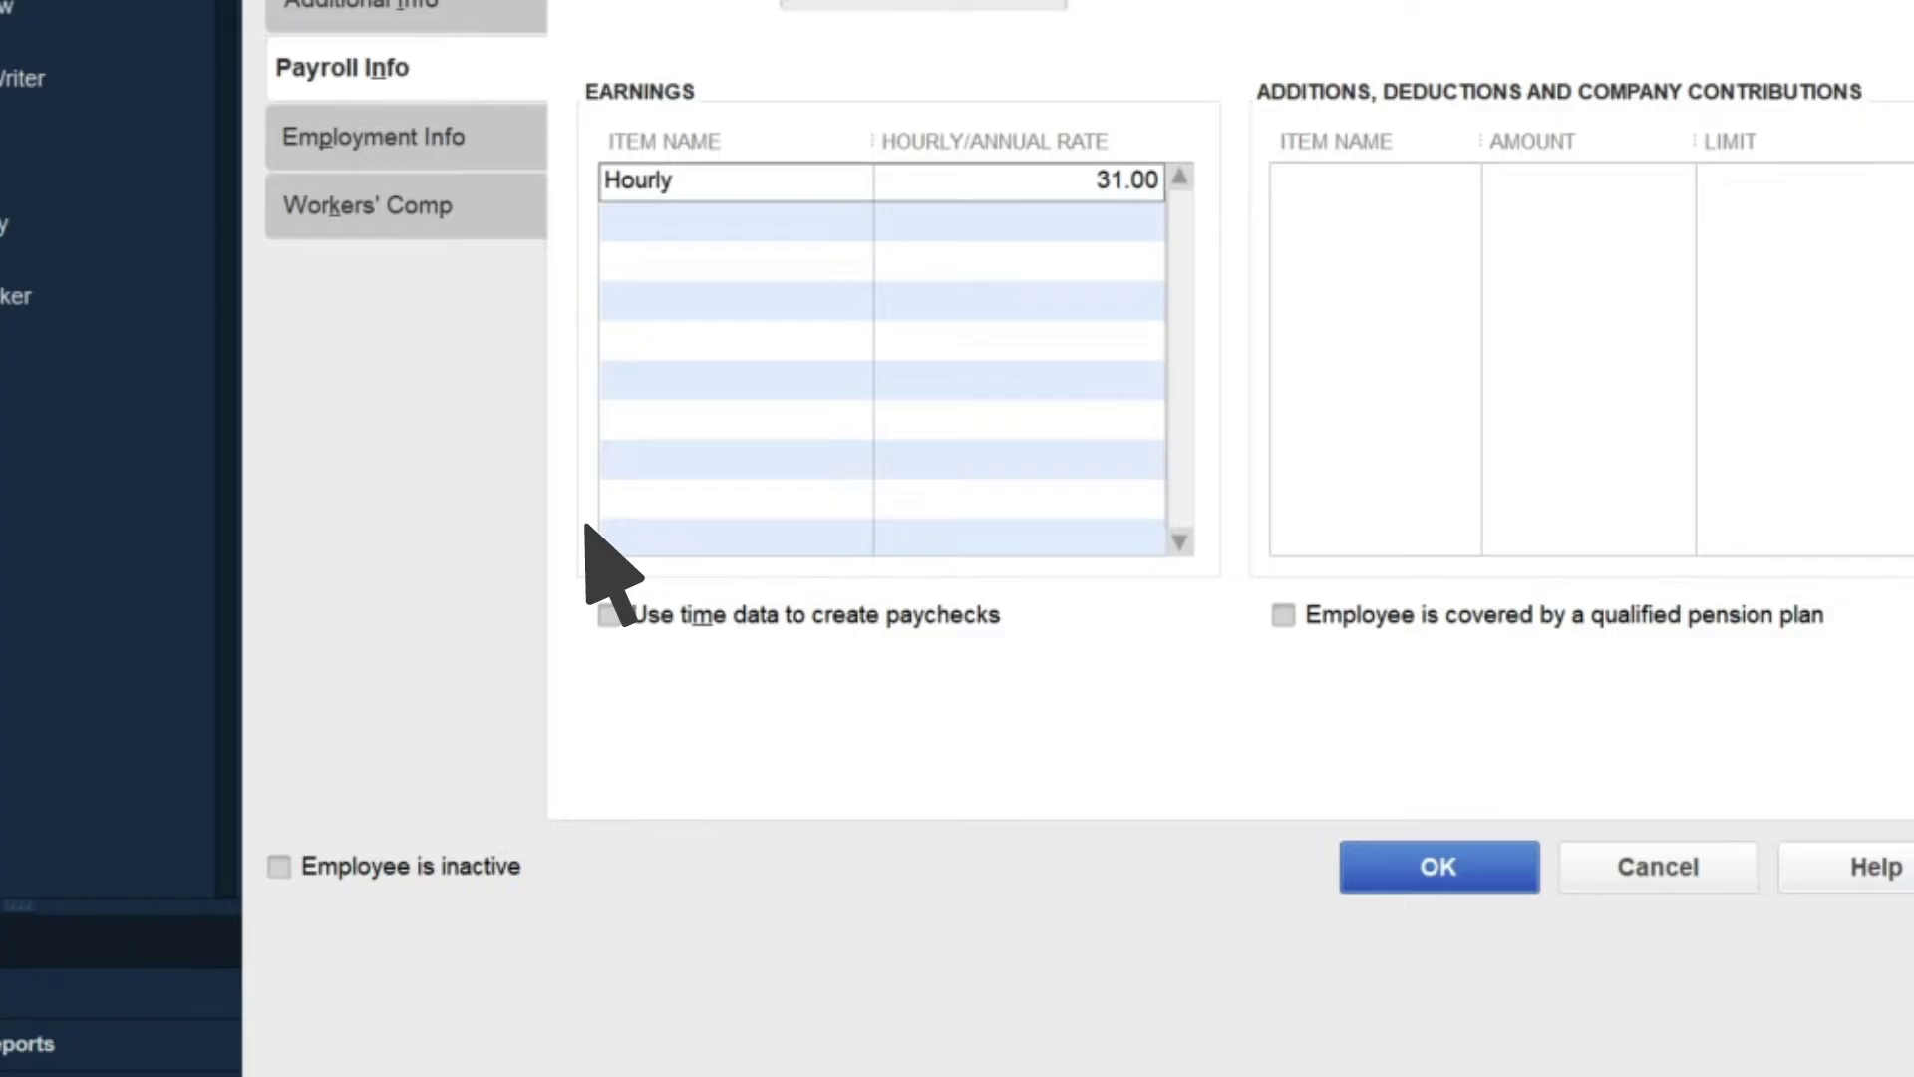
{"action": "left_click", "coordinate": [609, 898]}
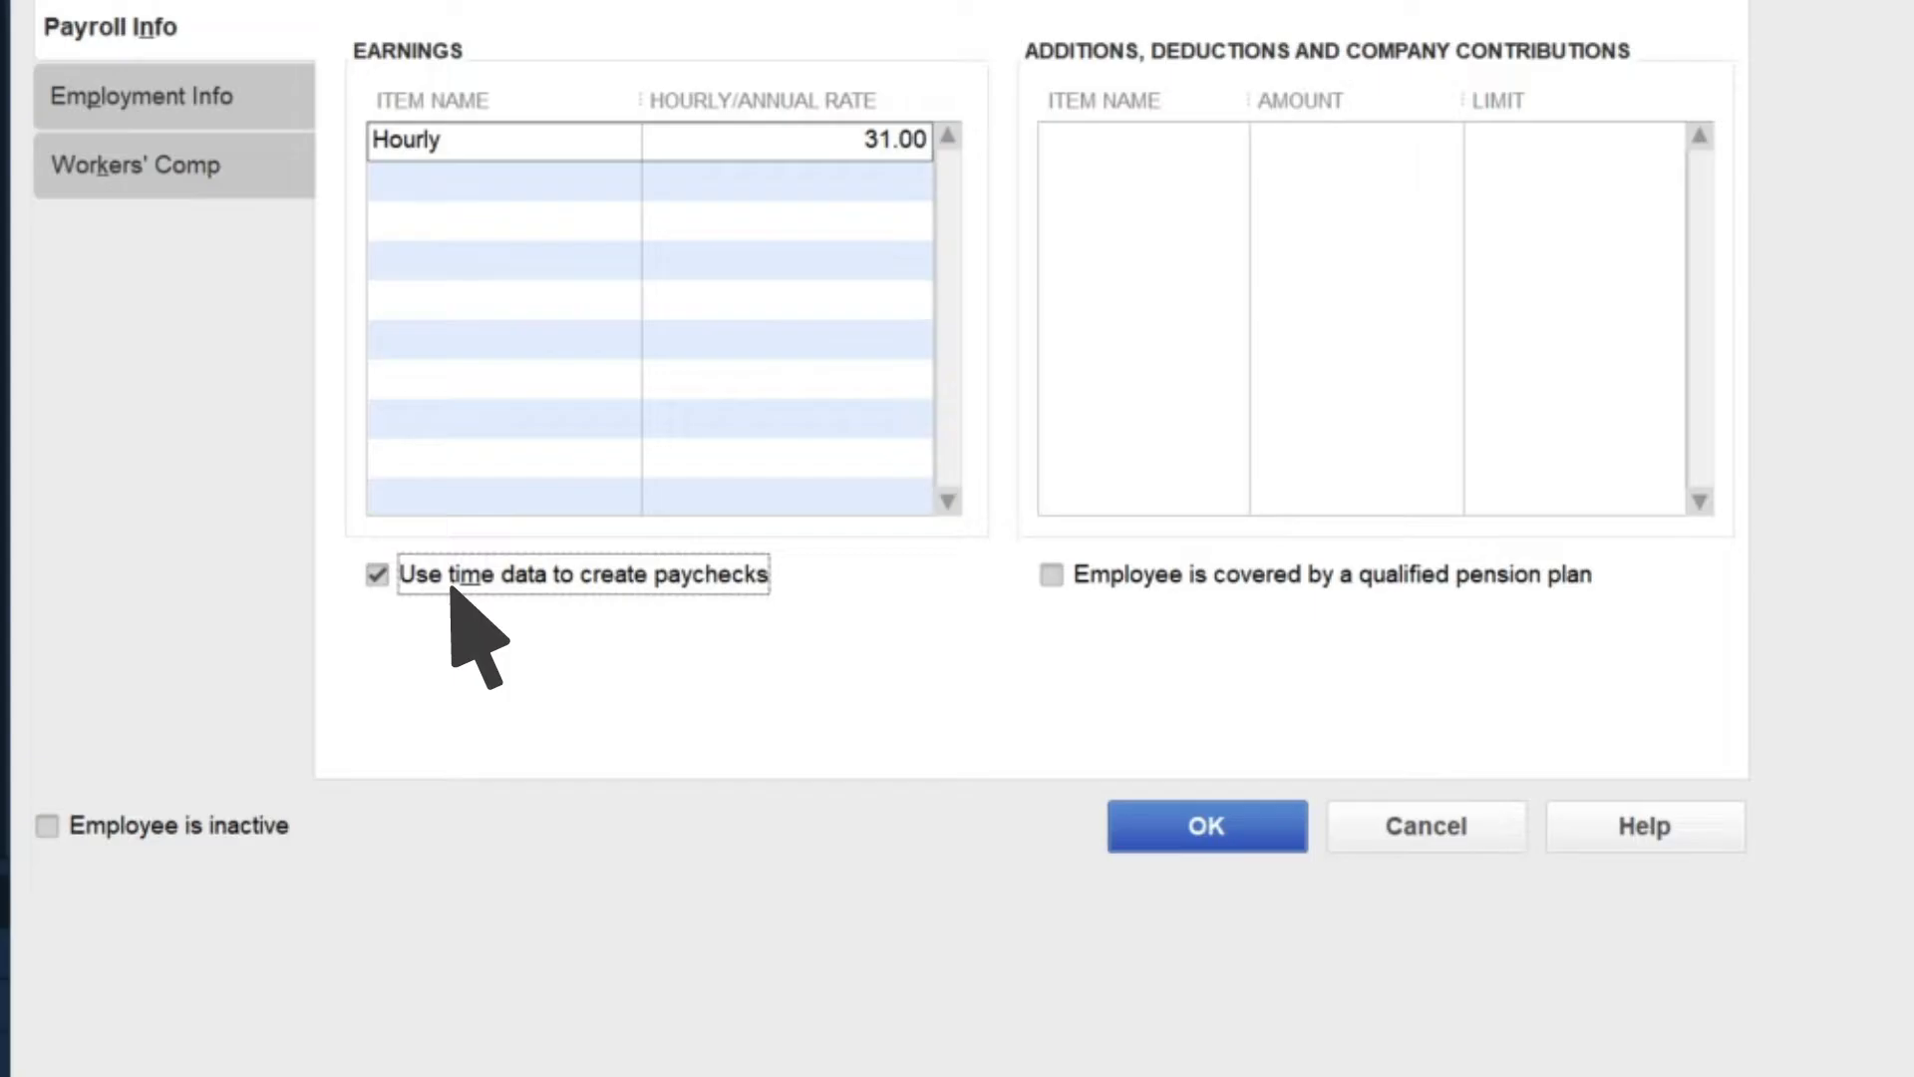
{"action": "left_click", "coordinate": [1075, 798]}
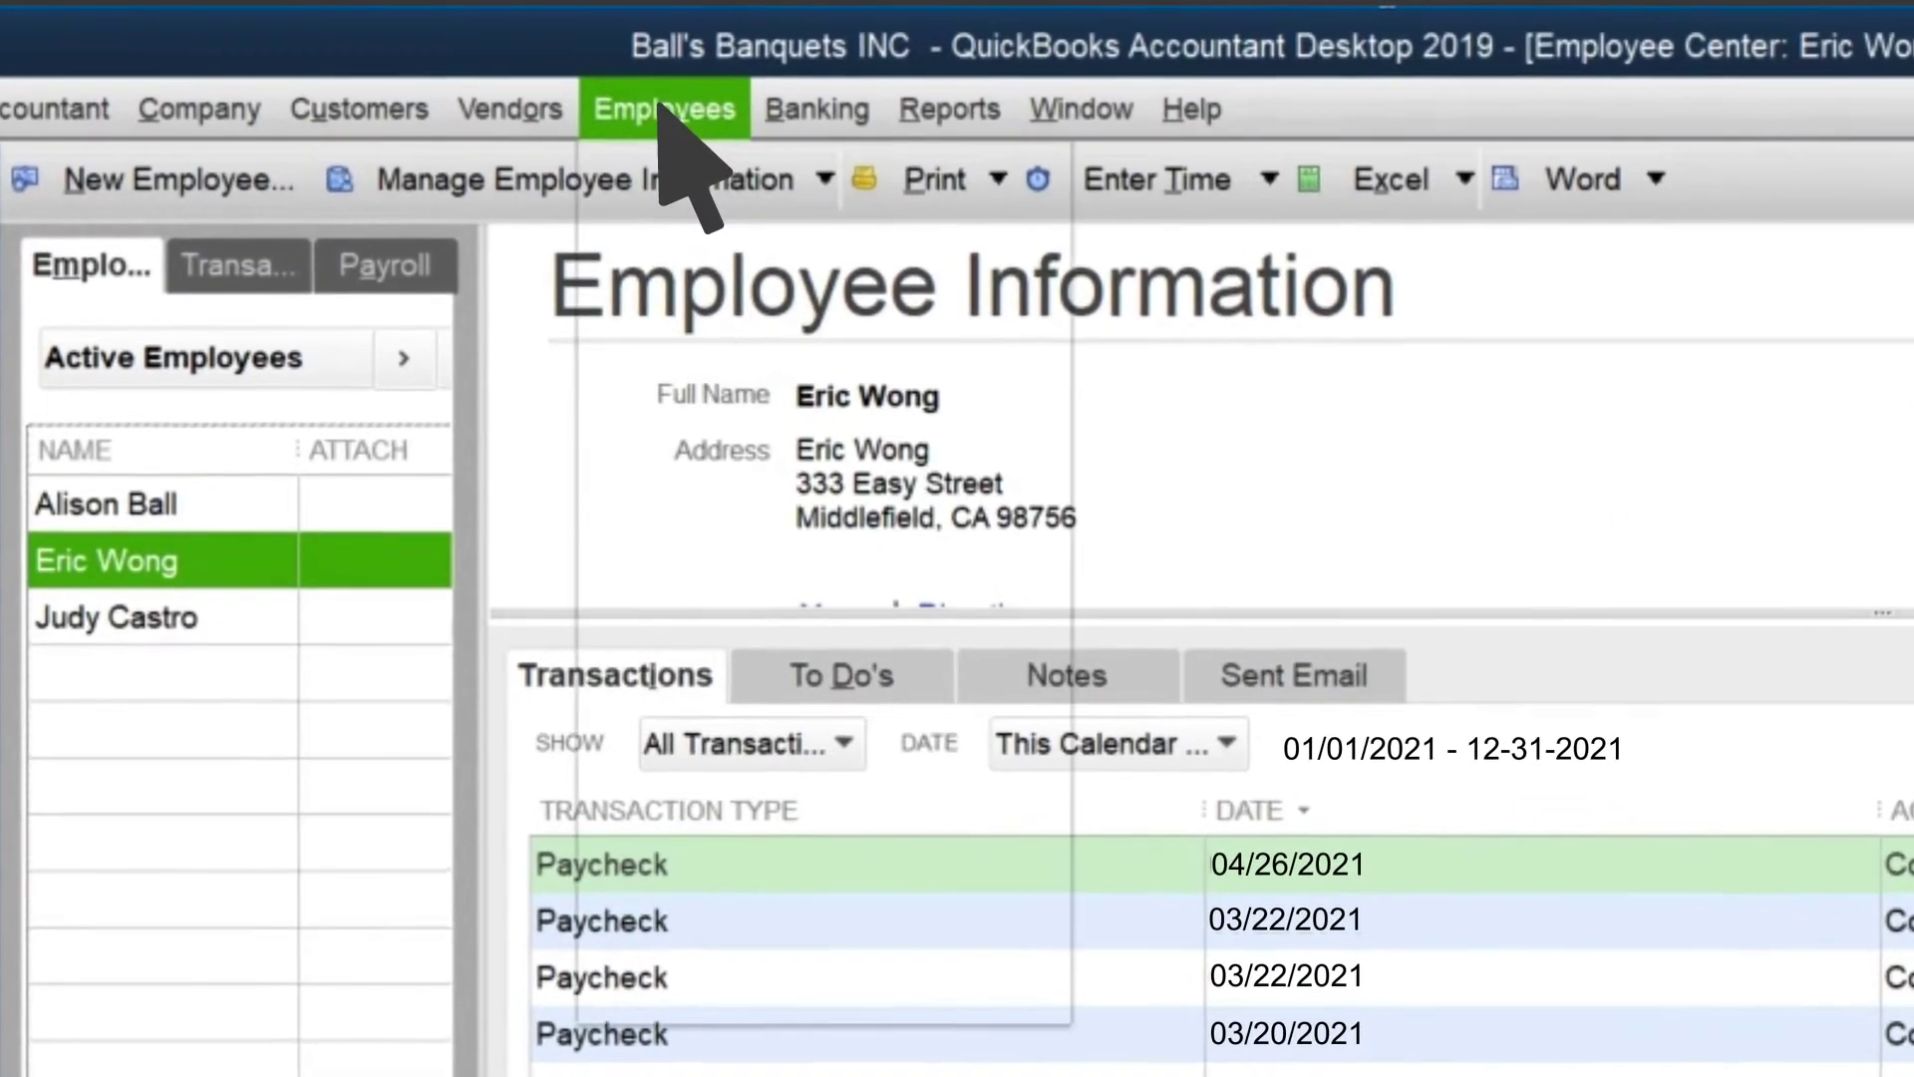
Open a Weekly Timesheet through Employees > Enter Time > Use Weekly Timesheet.
{"action": "left_click", "coordinate": [660, 111]}
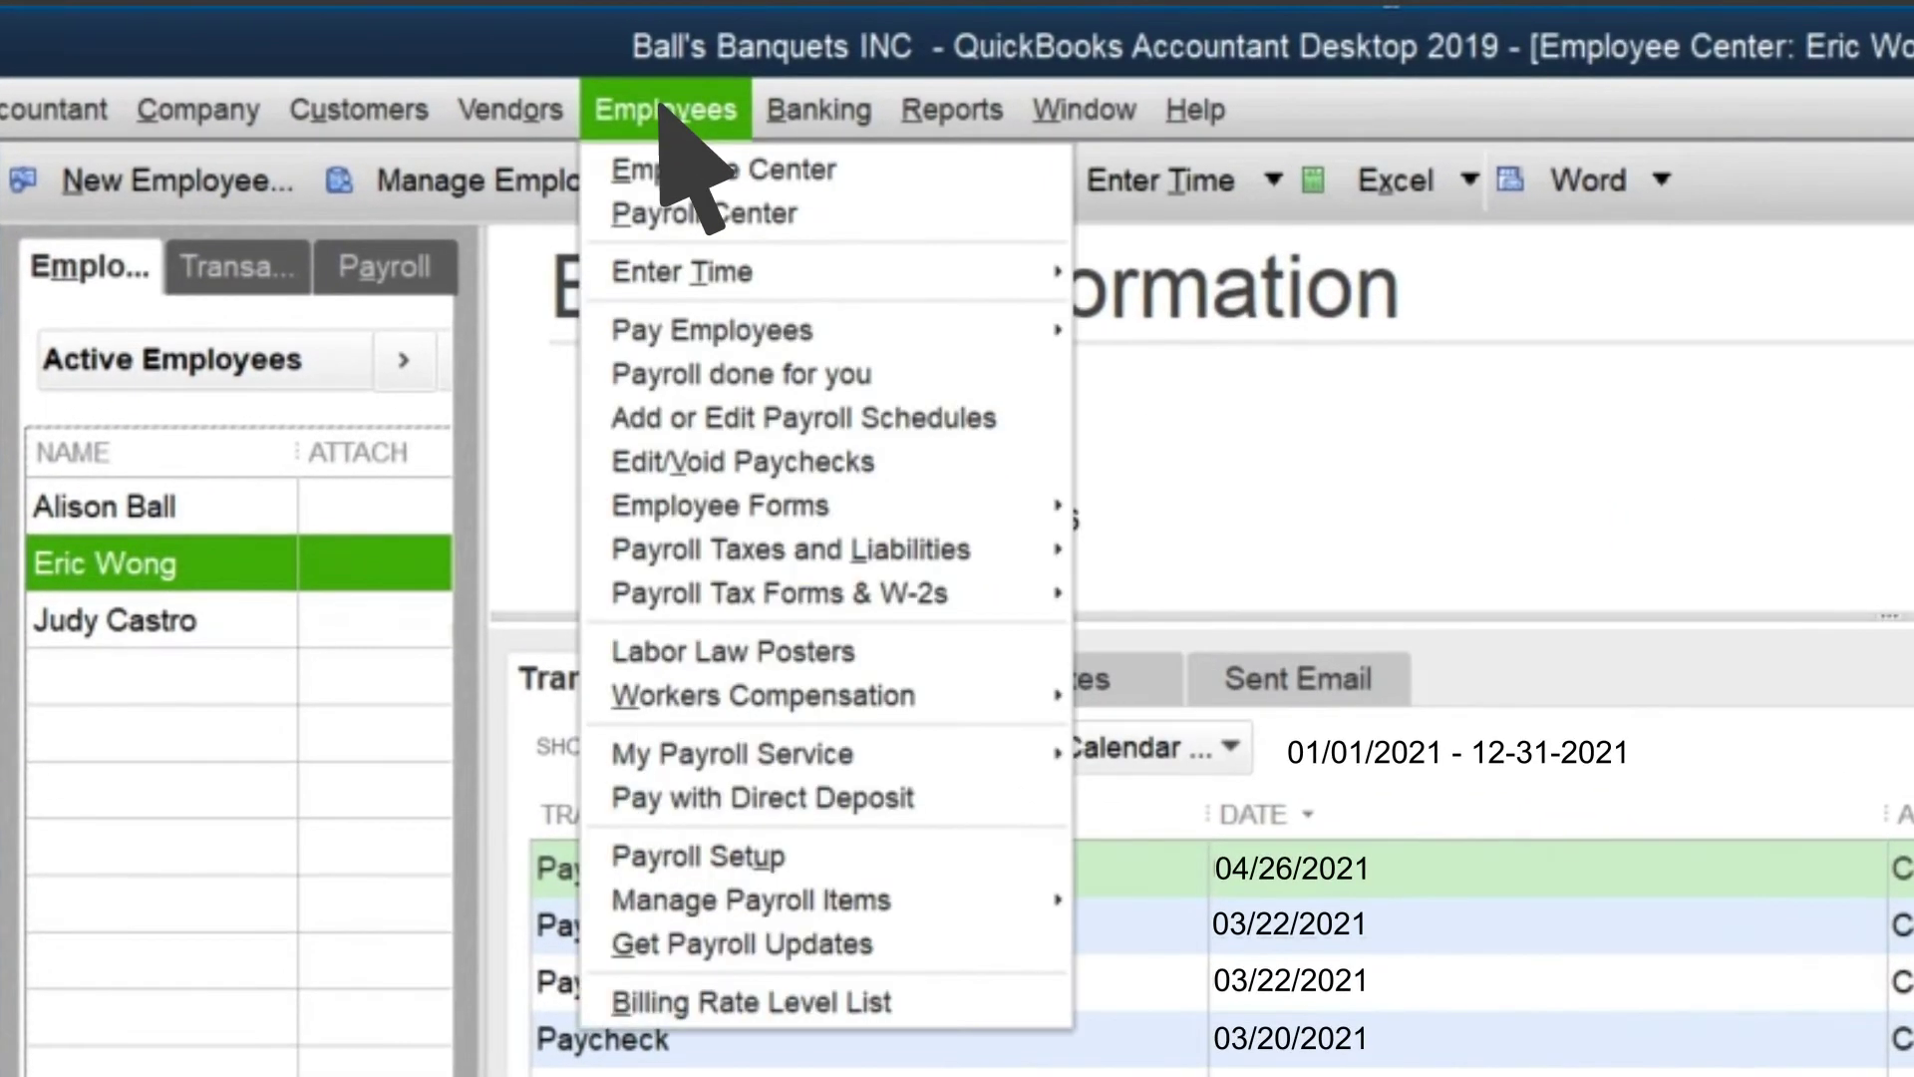
{"action": "mouse_move", "coordinate": [887, 267]}
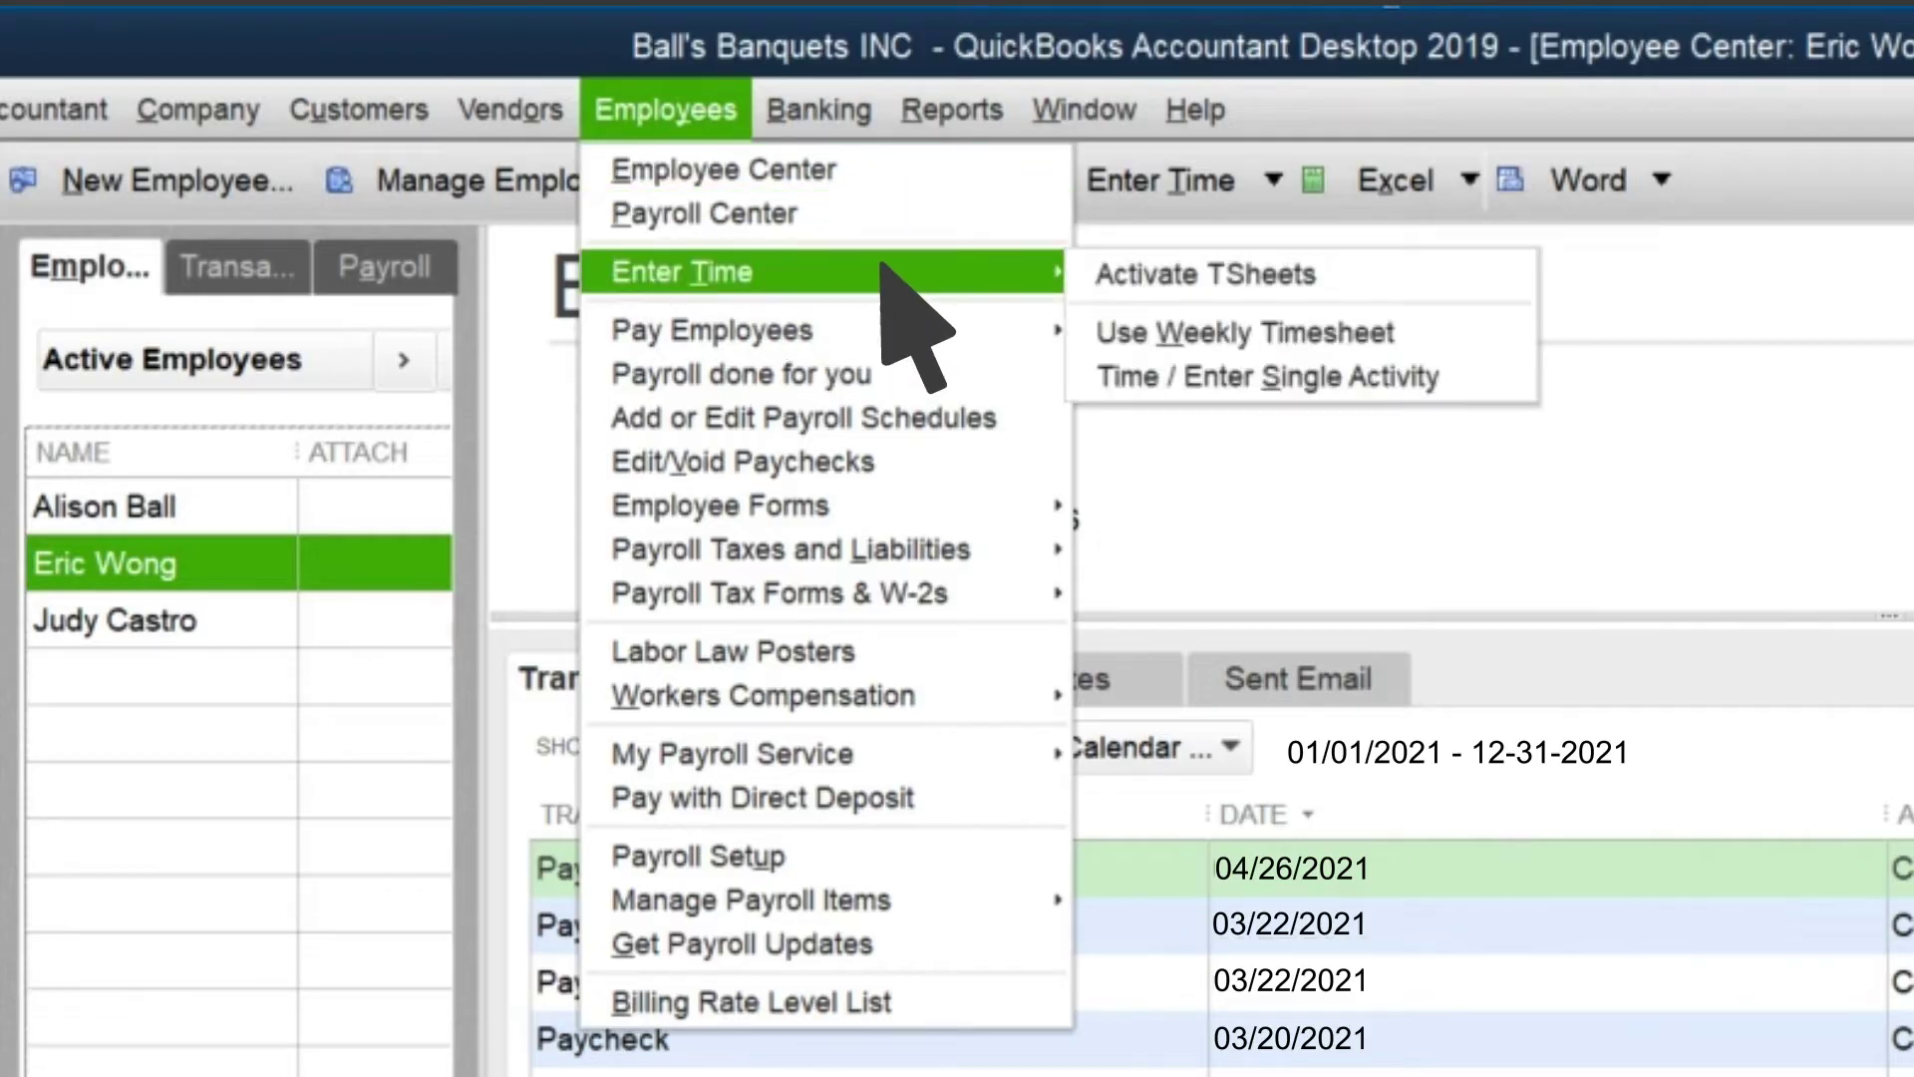
{"action": "left_click", "coordinate": [1246, 332]}
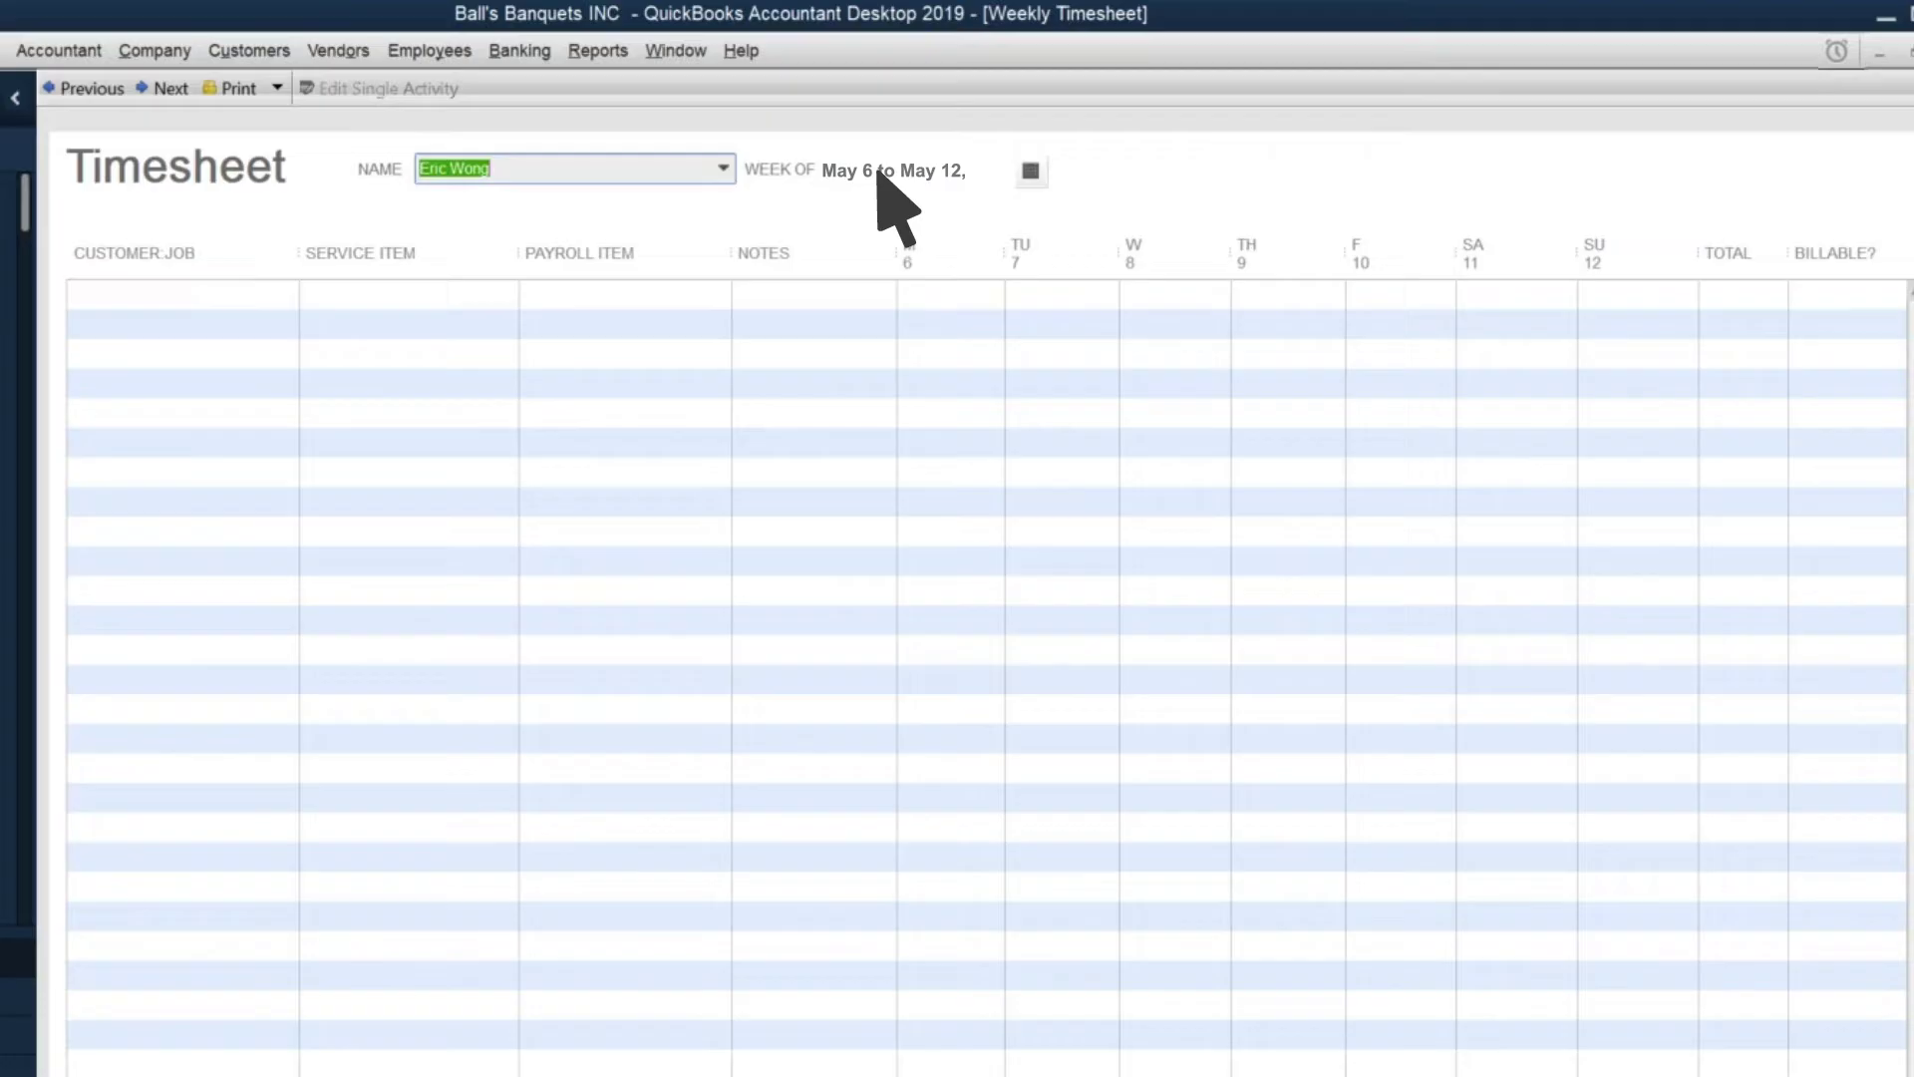
Switch the timesheet to the week starting Monday 29, keeping the same employee selected.
{"action": "left_click", "coordinate": [1031, 172]}
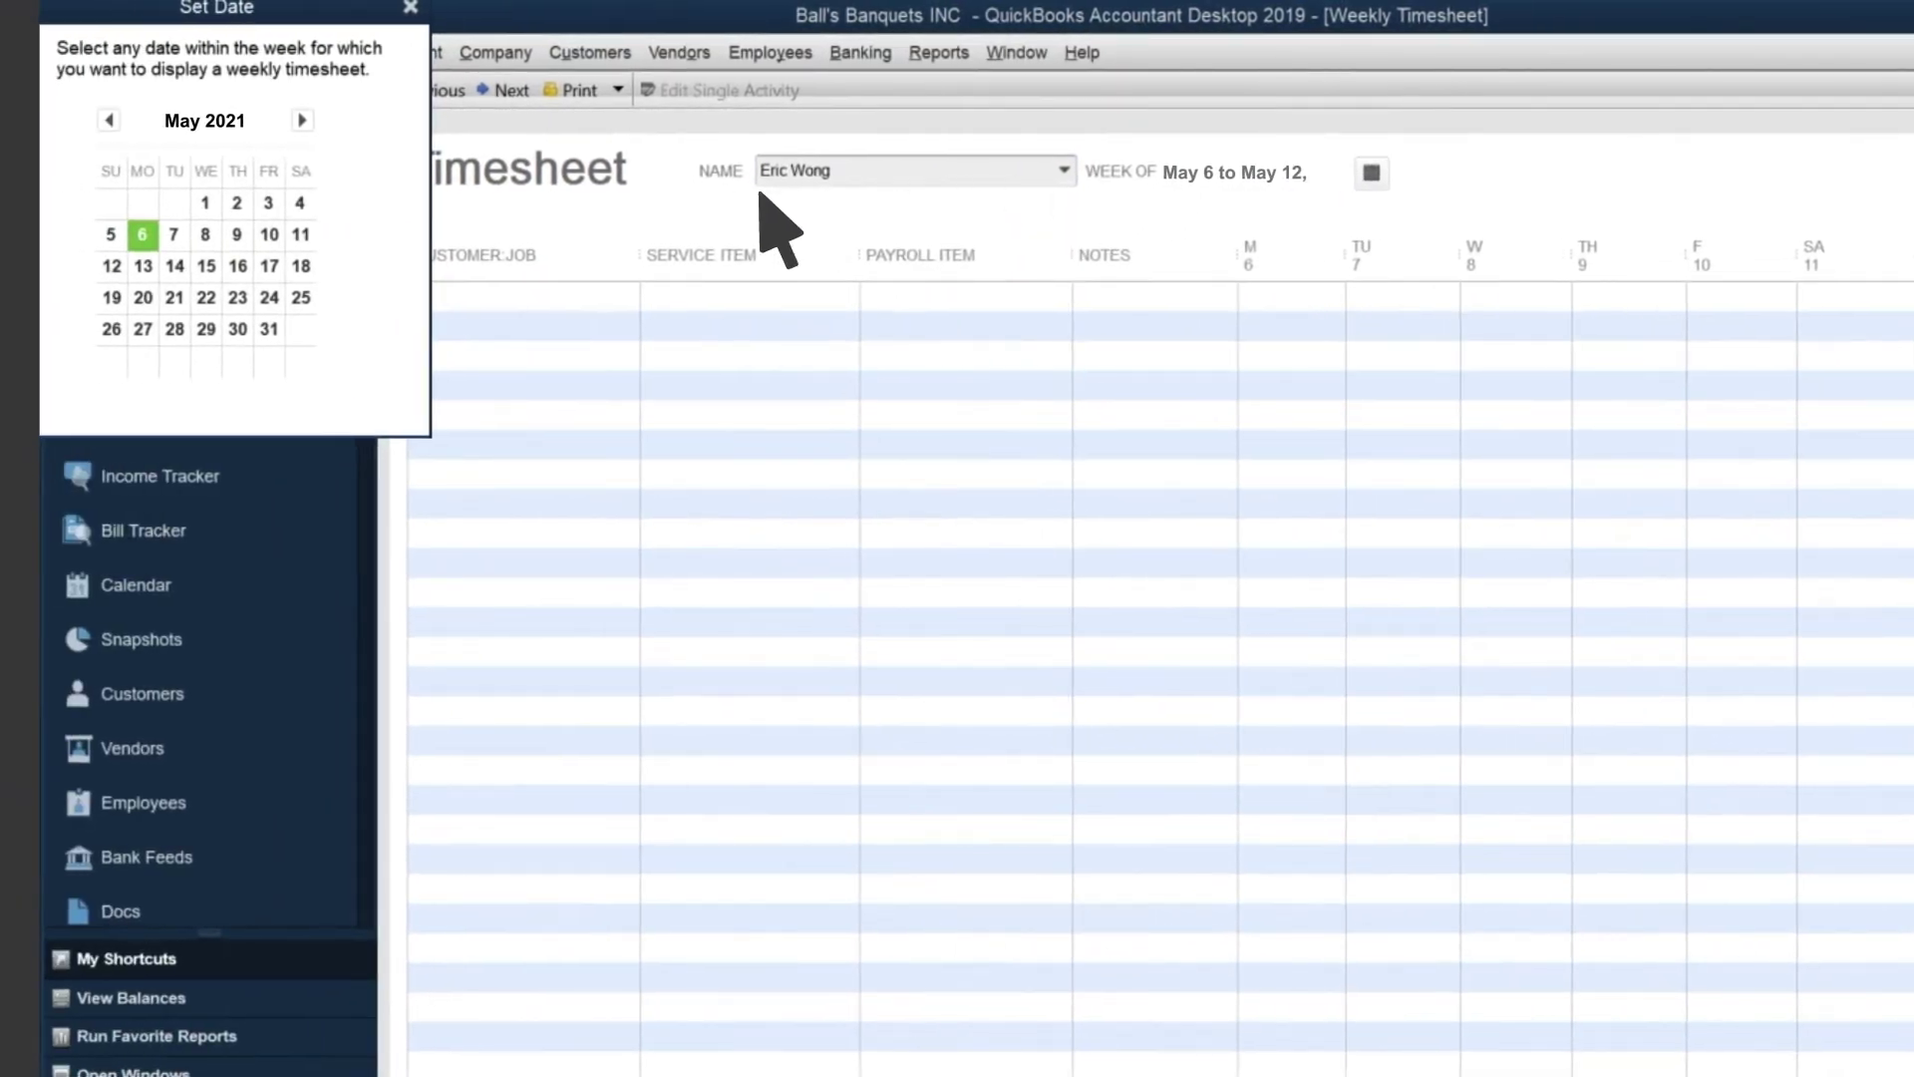
{"action": "left_click", "coordinate": [158, 205]}
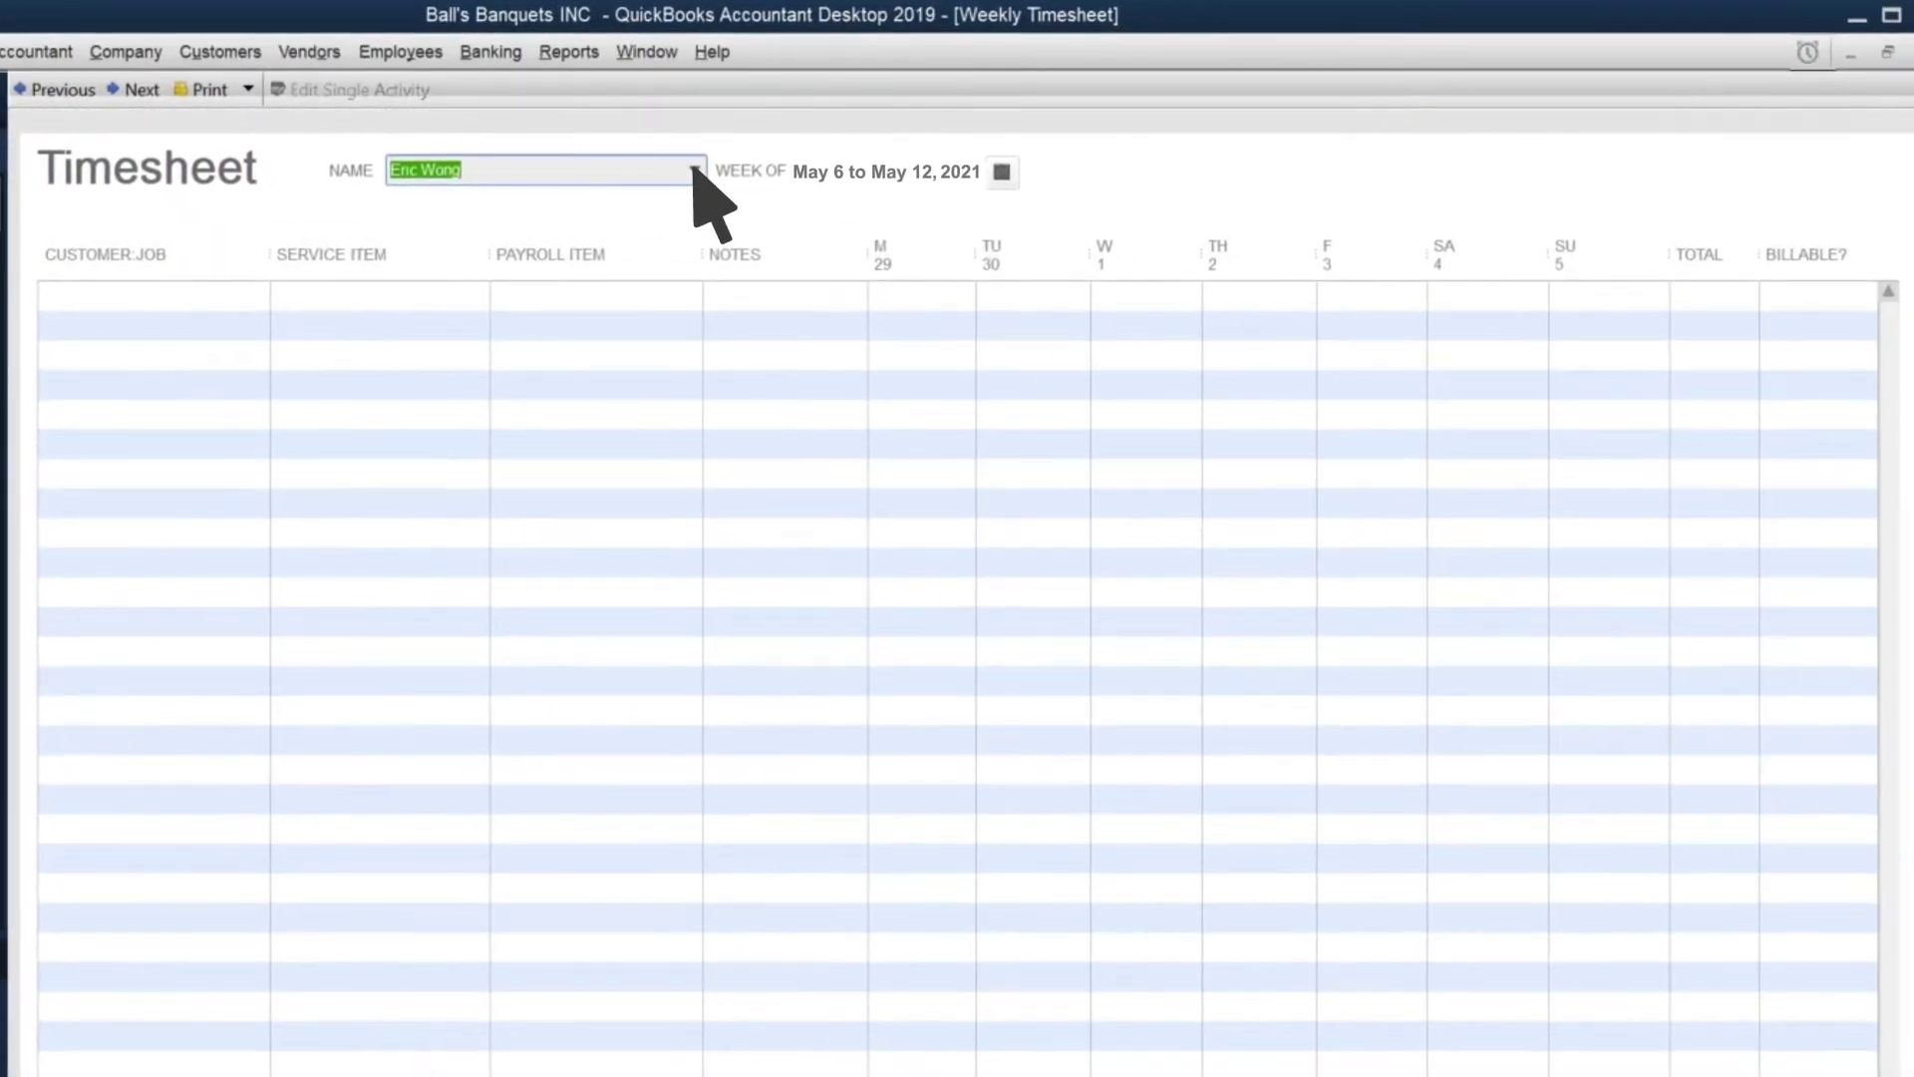
{"action": "left_click", "coordinate": [695, 169]}
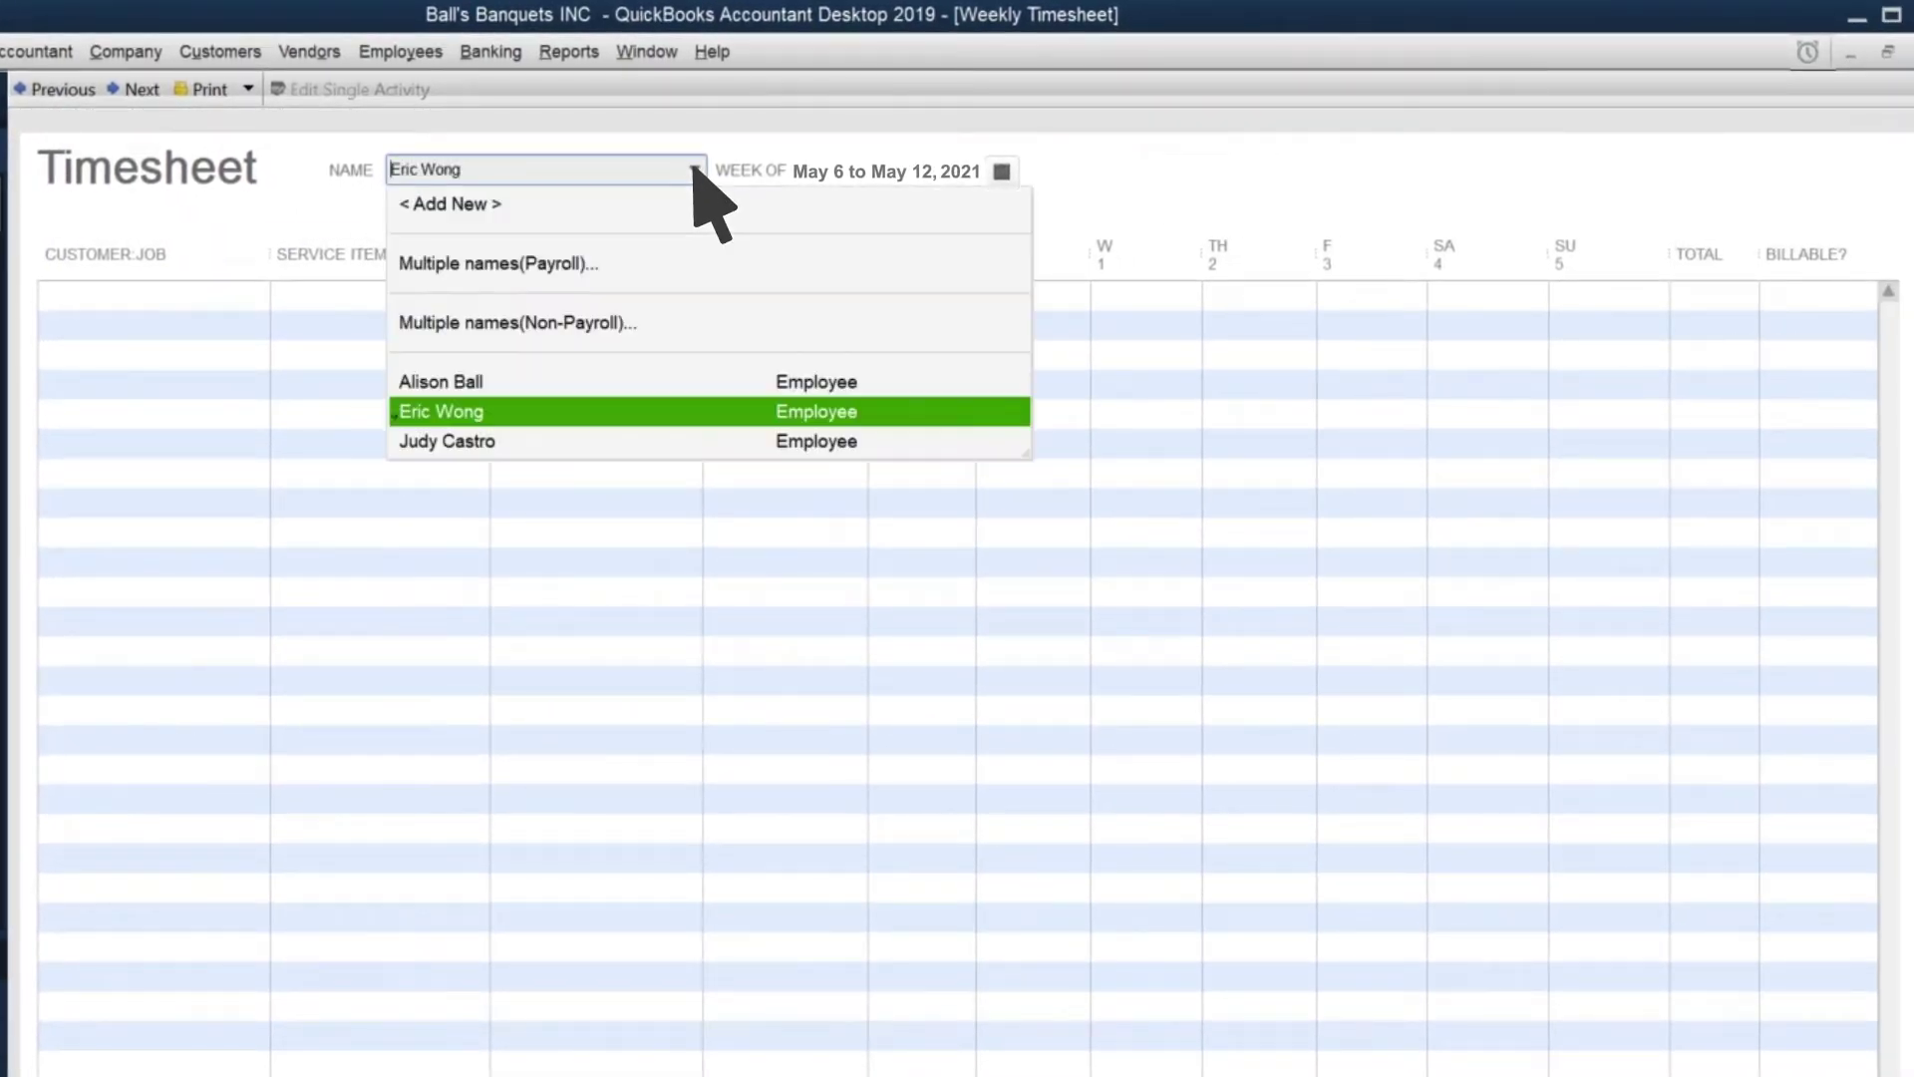
{"action": "left_click", "coordinate": [498, 410]}
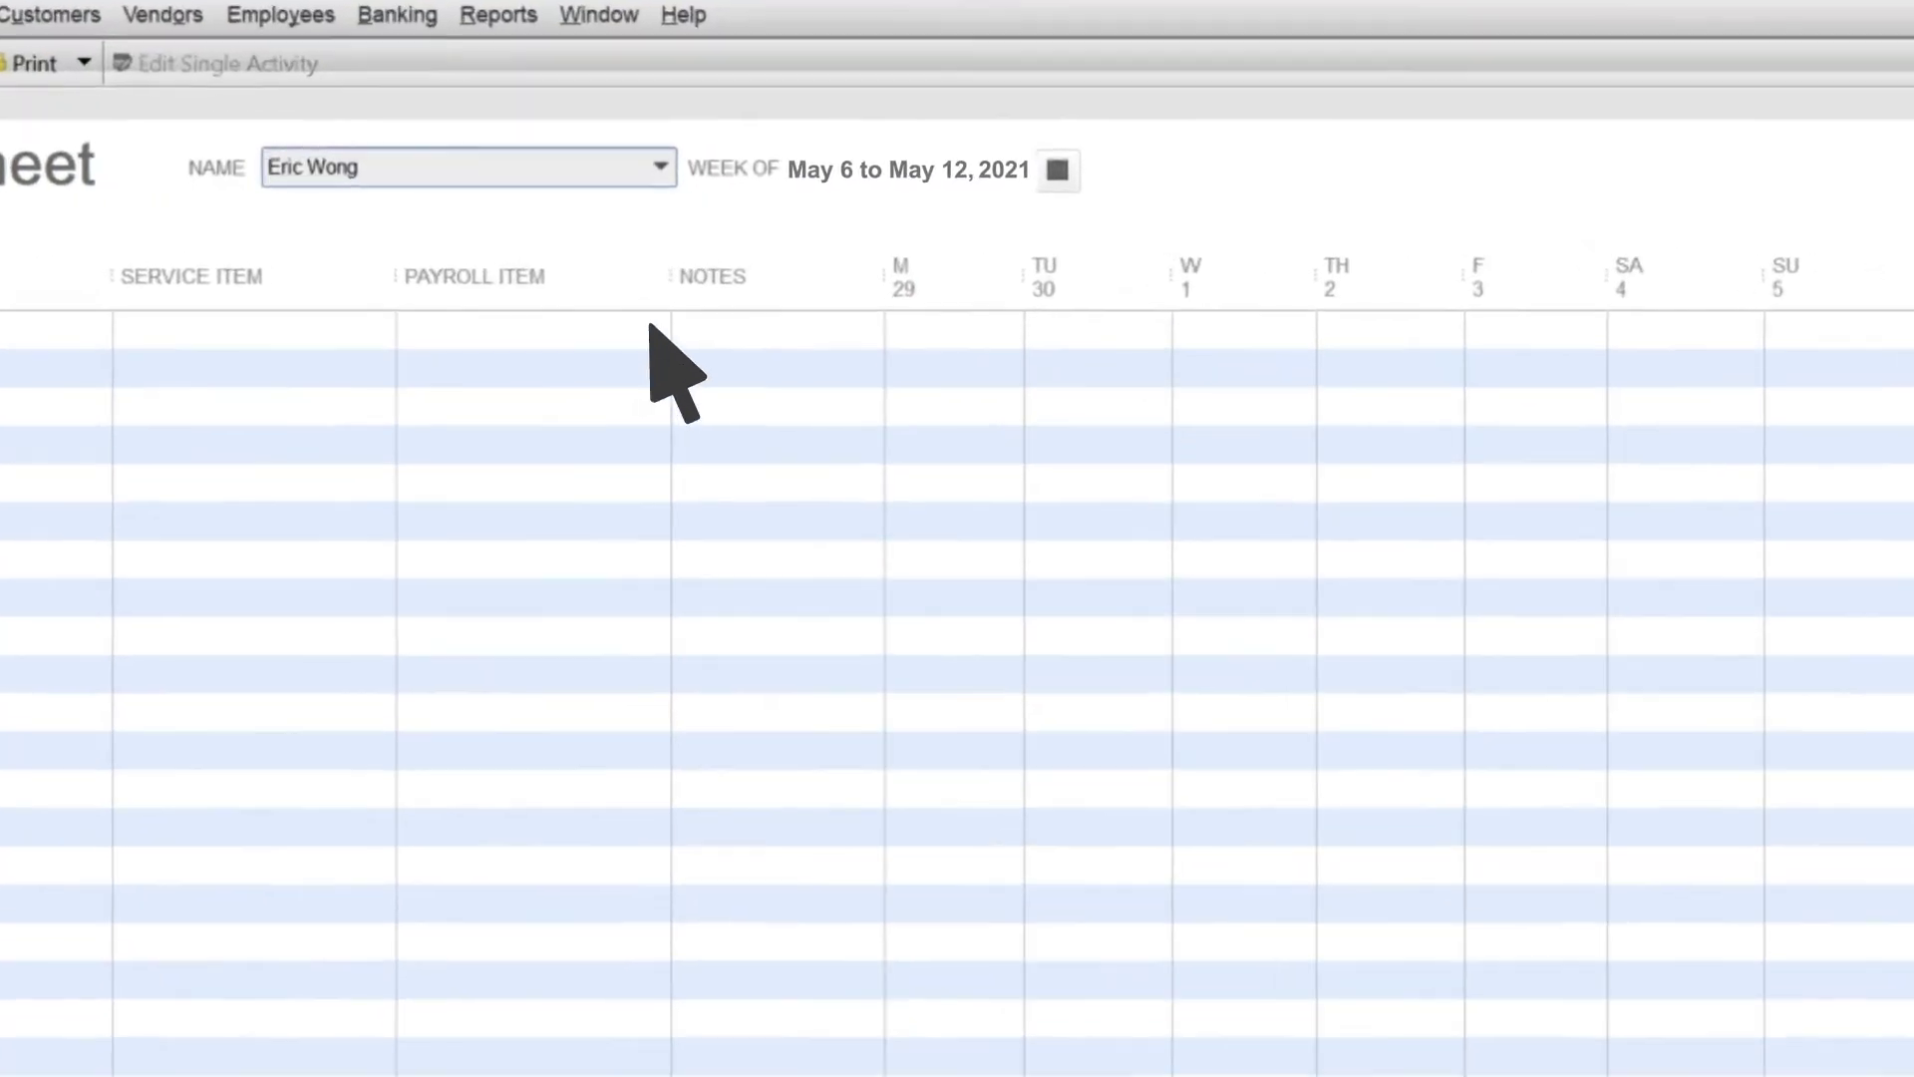
Fill a non-billable Hourly row with 8:00 Monday–Wednesday and 1:30 Thursday, totalling 25:30.
{"action": "left_click", "coordinate": [689, 295]}
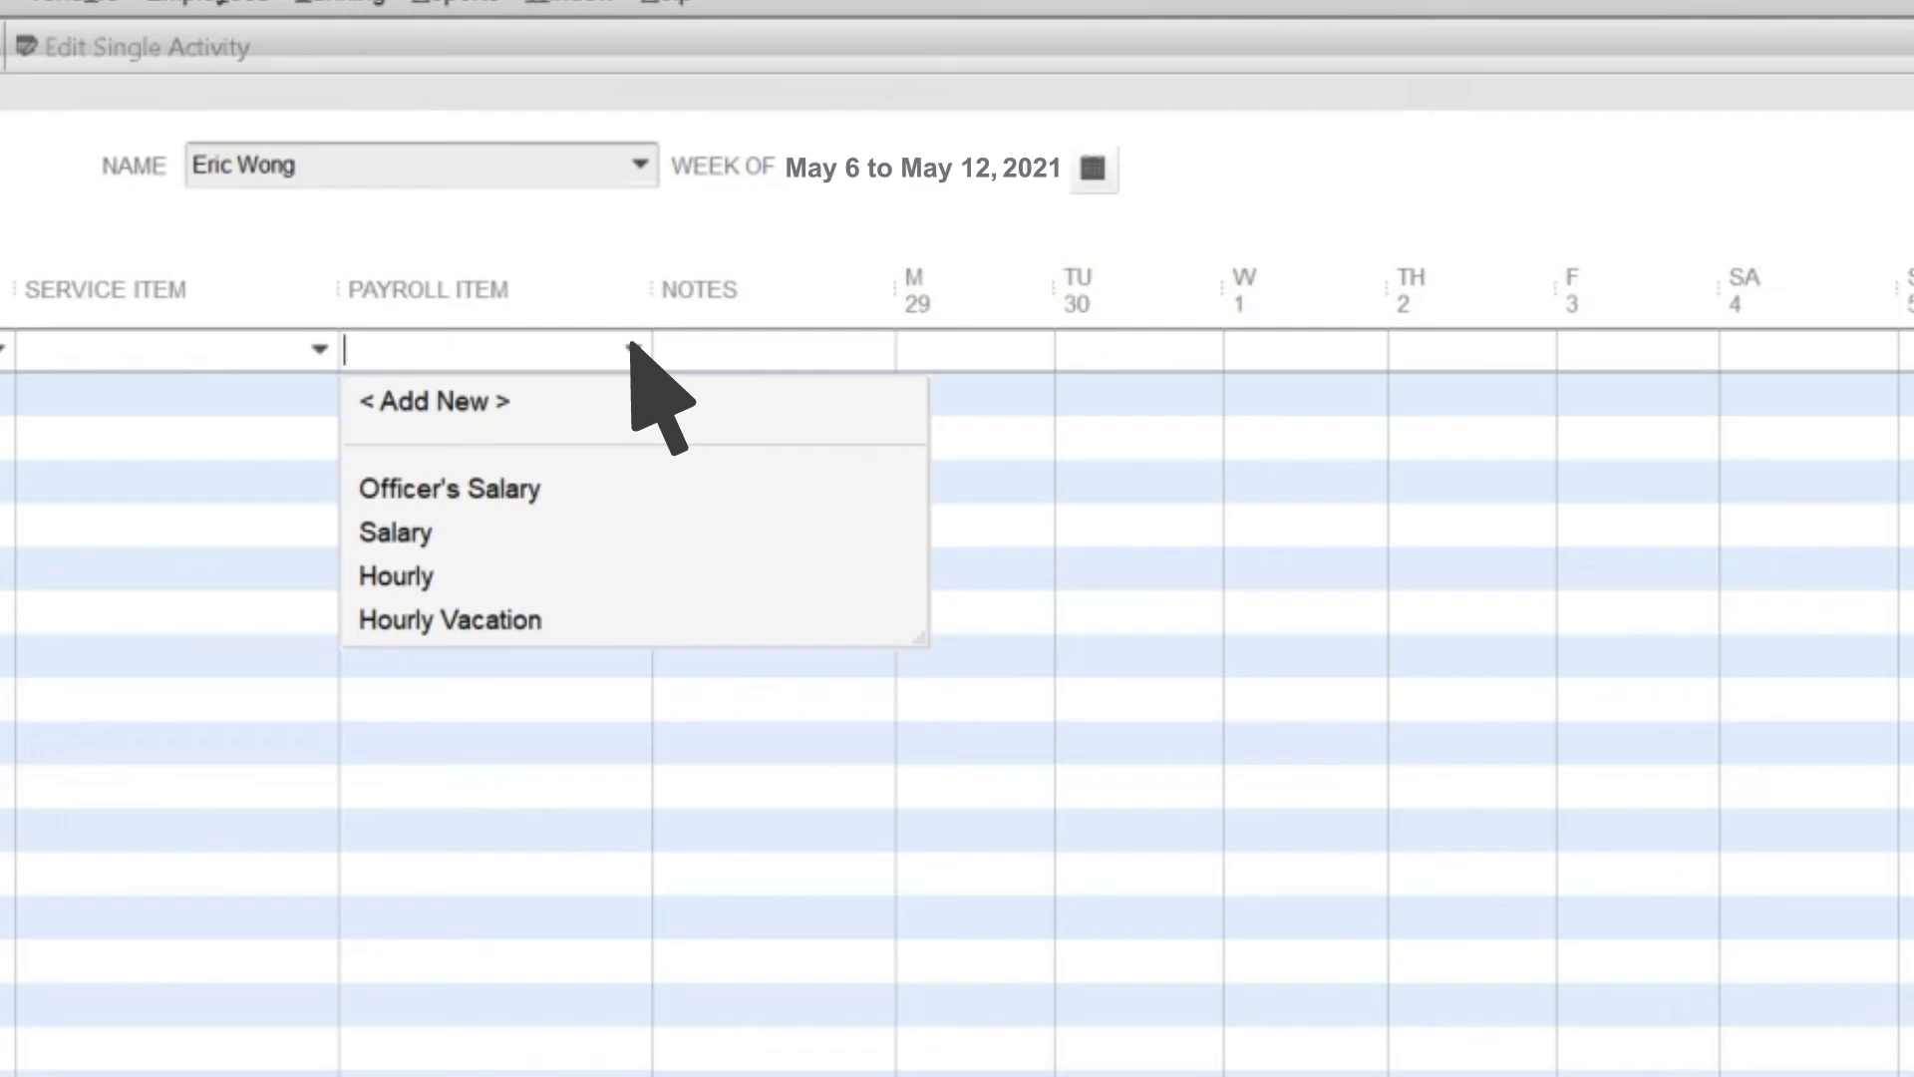
{"action": "left_click", "coordinate": [444, 577]}
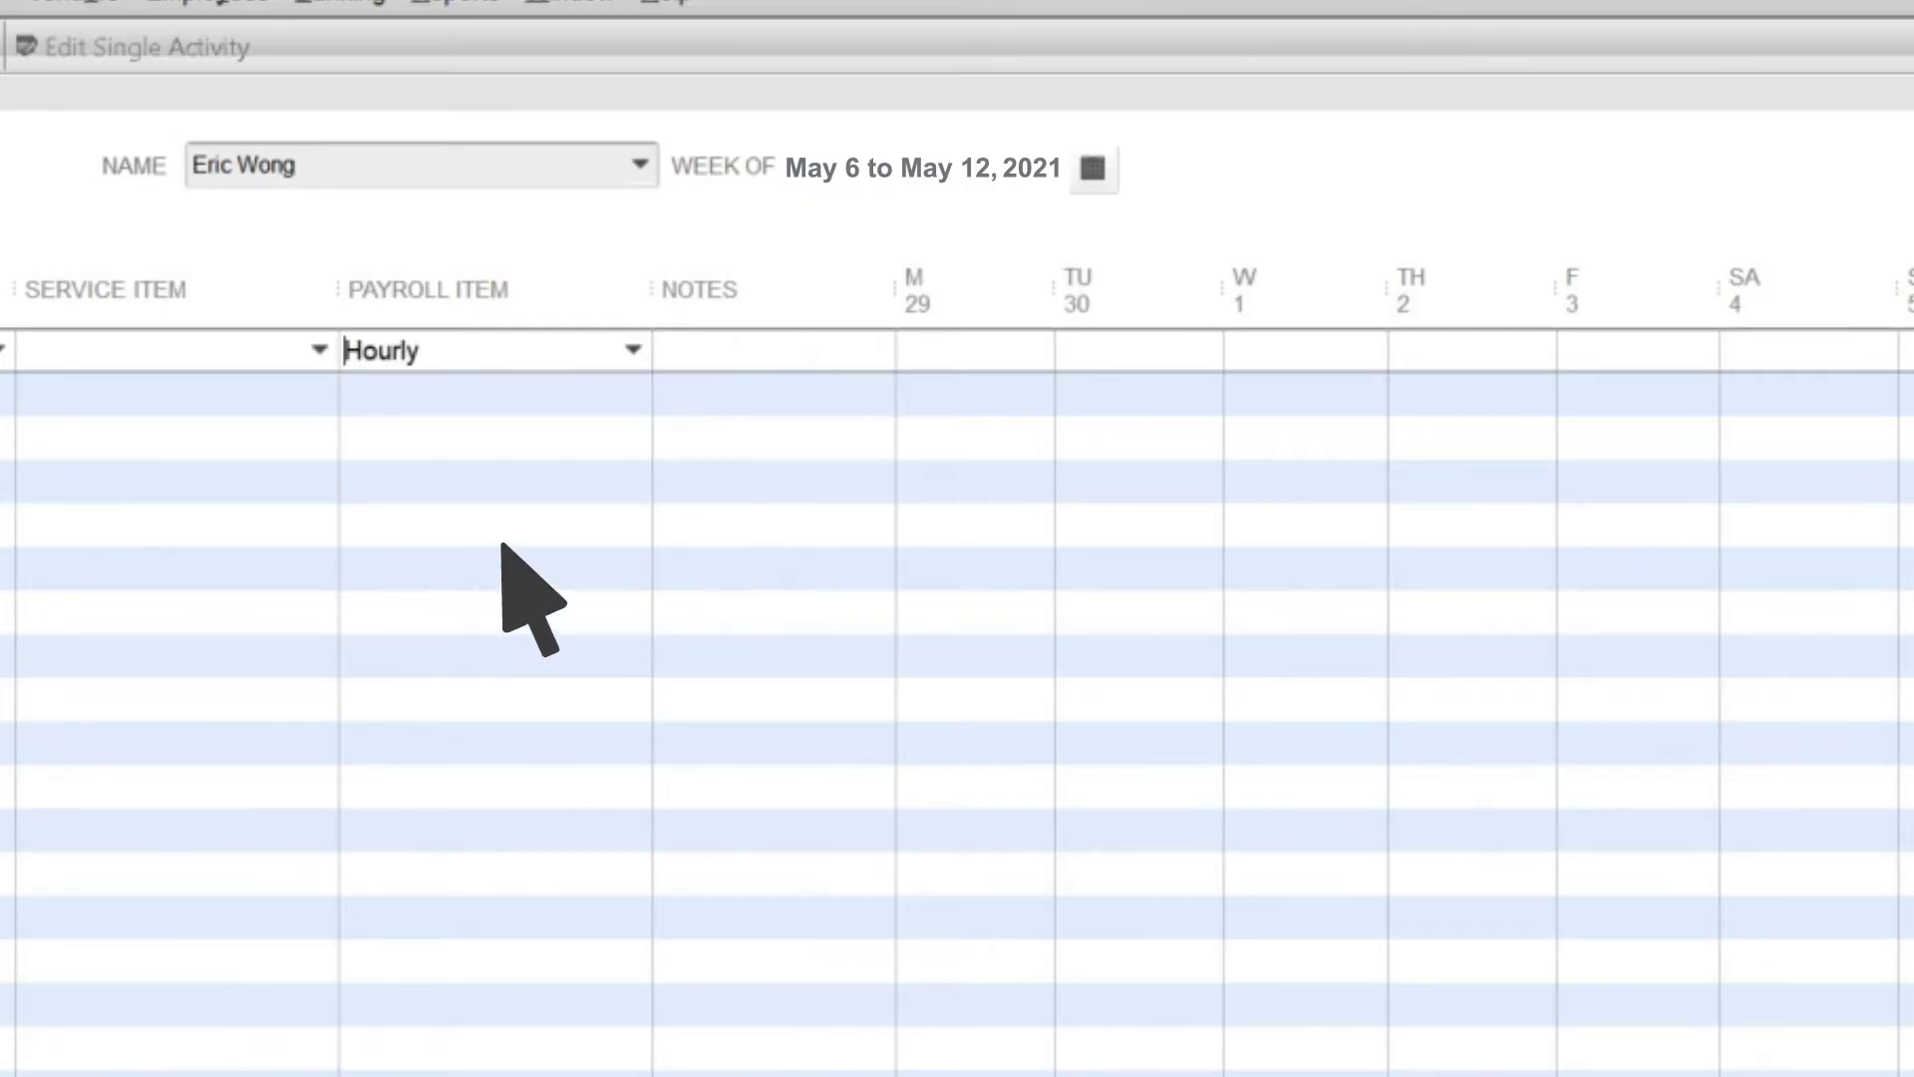
{"action": "left_click", "coordinate": [952, 347]}
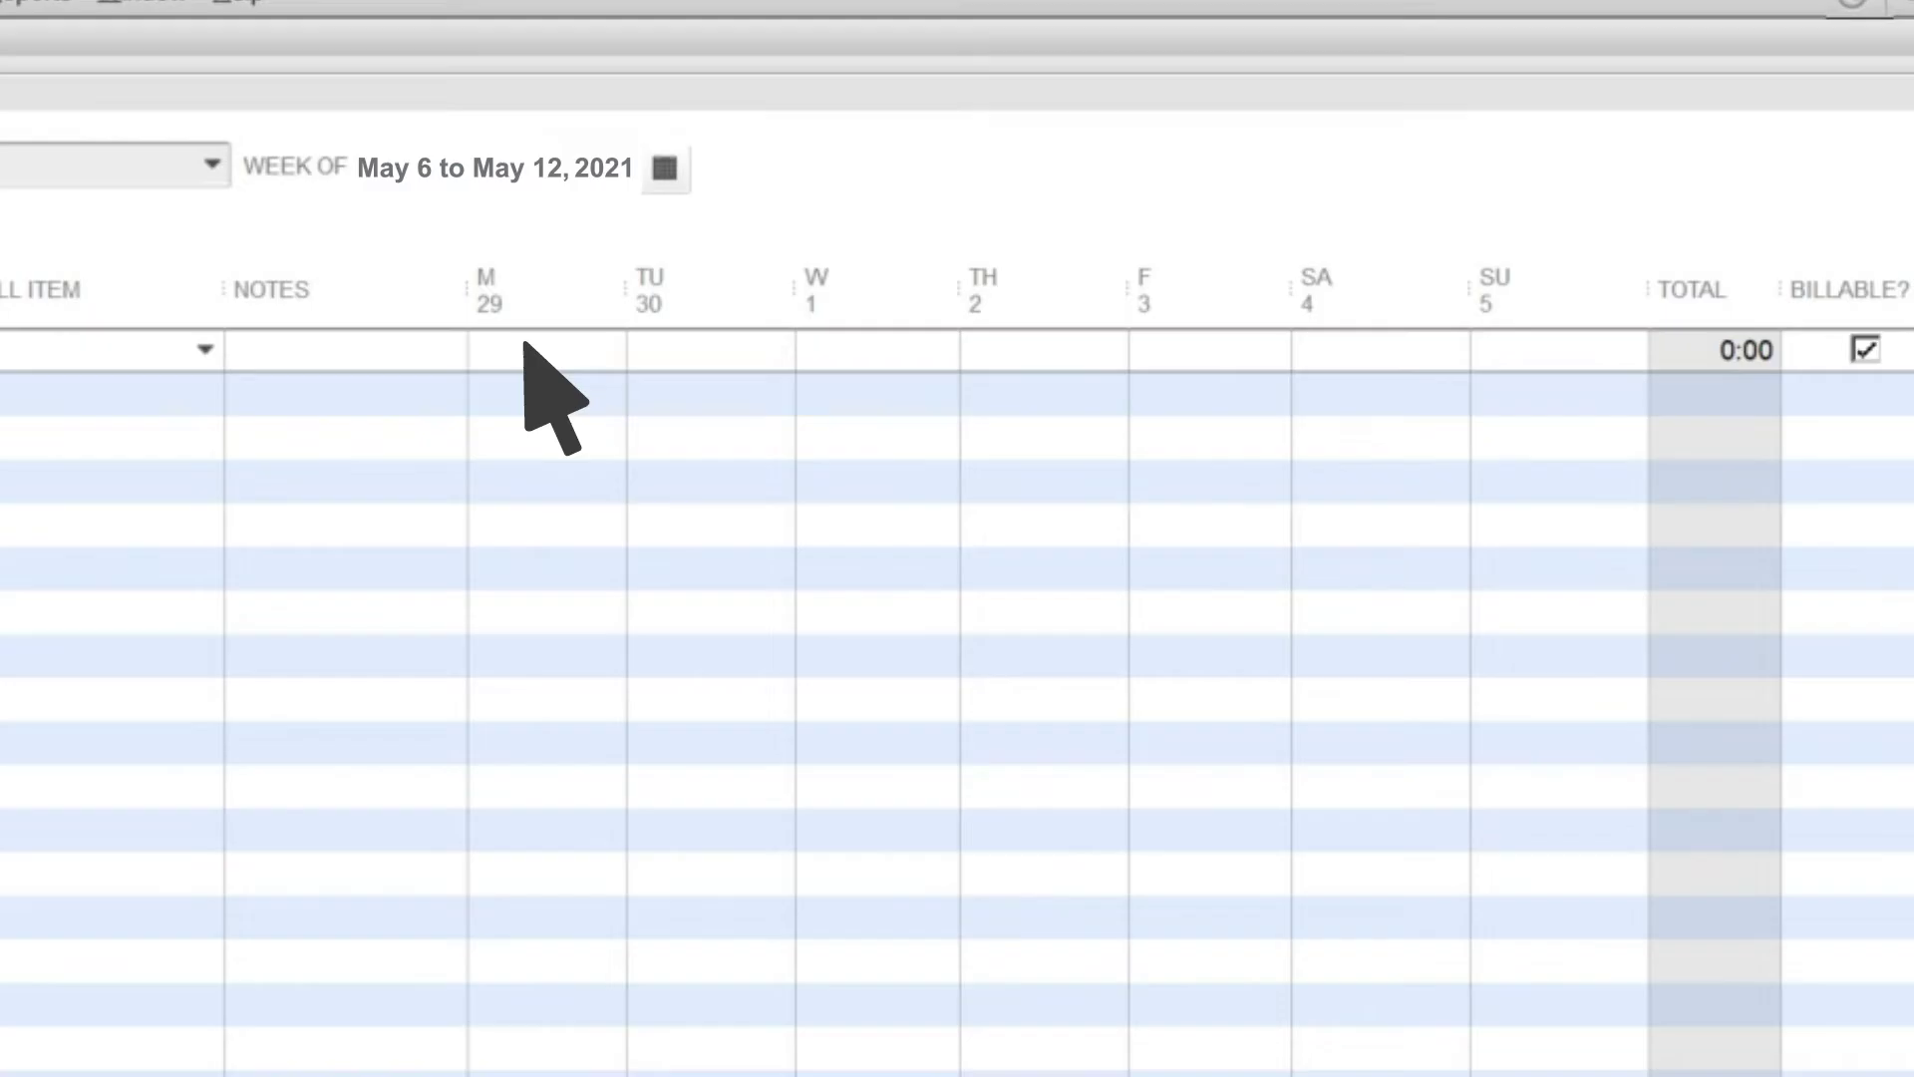
{"action": "type", "text": "8"}
{"action": "key", "text": "Tab"}
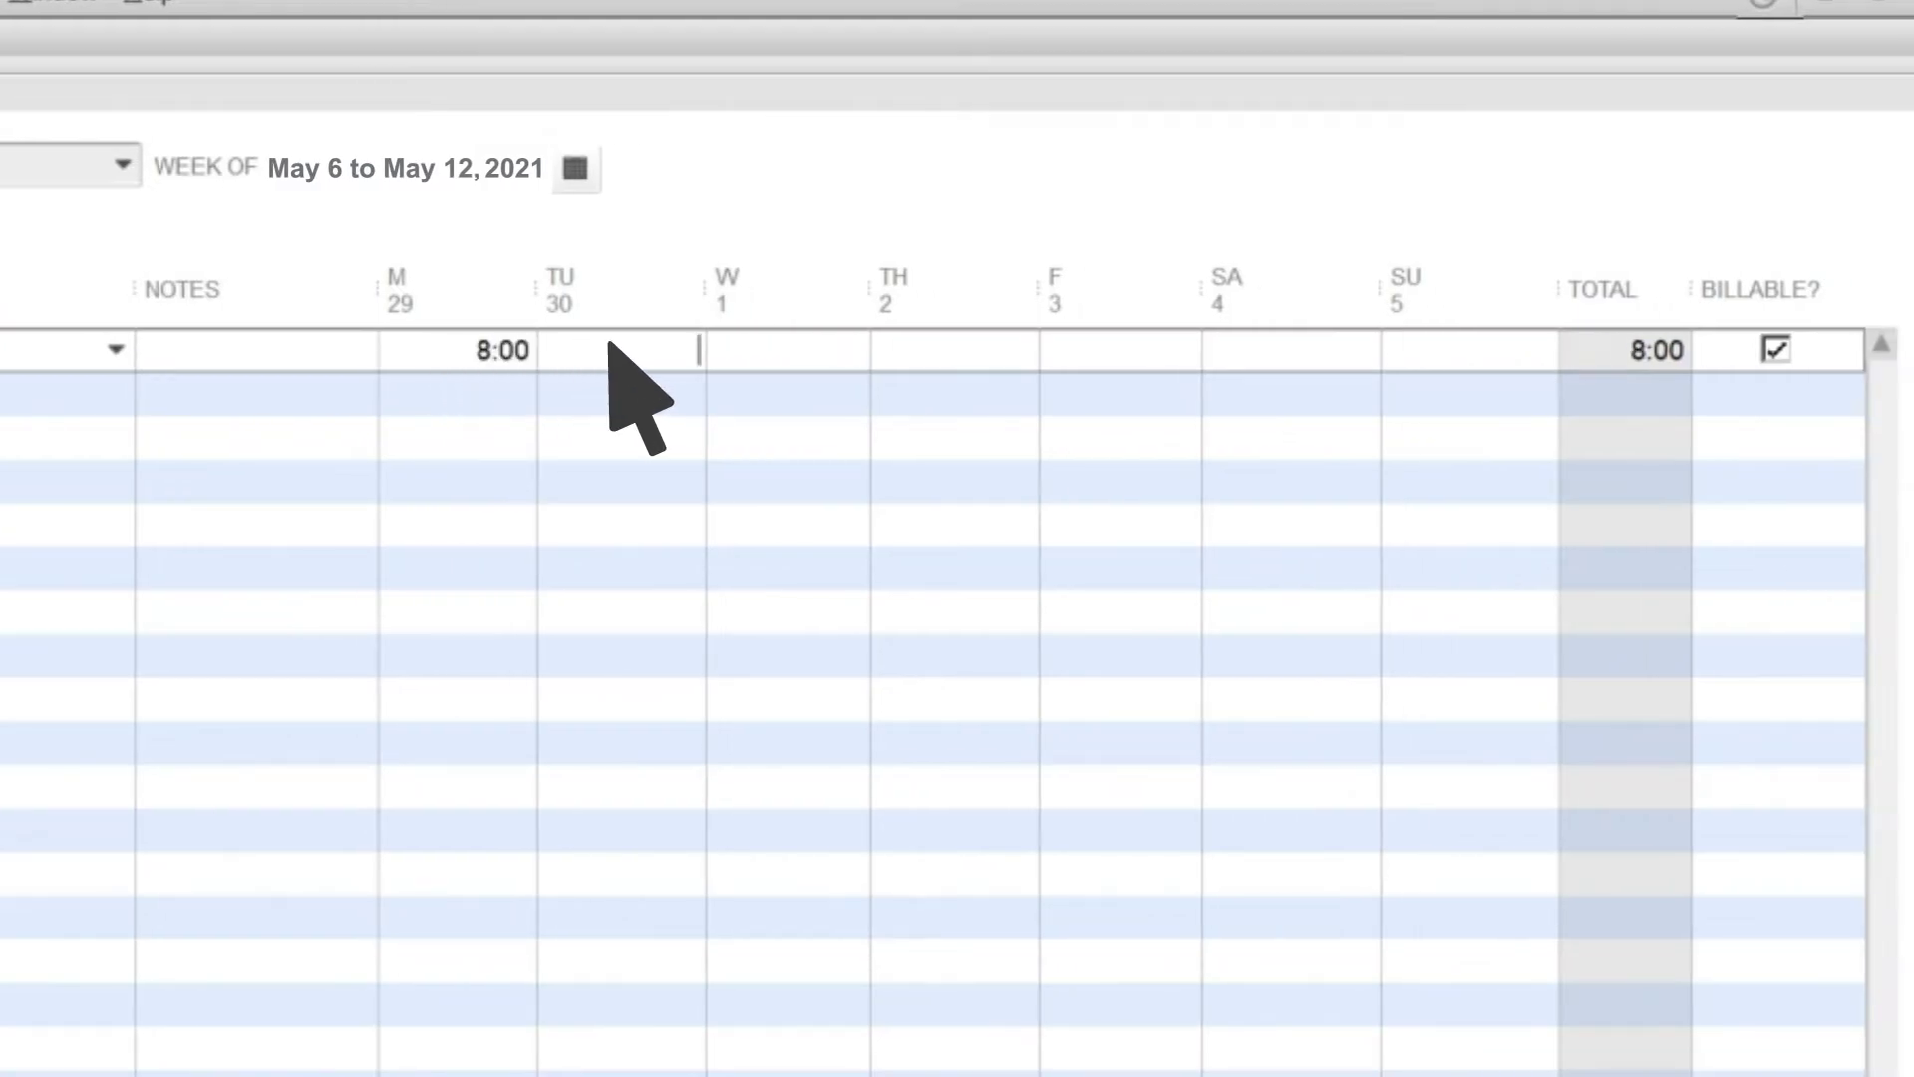
{"action": "type", "text": "8"}
{"action": "key", "text": "Tab"}
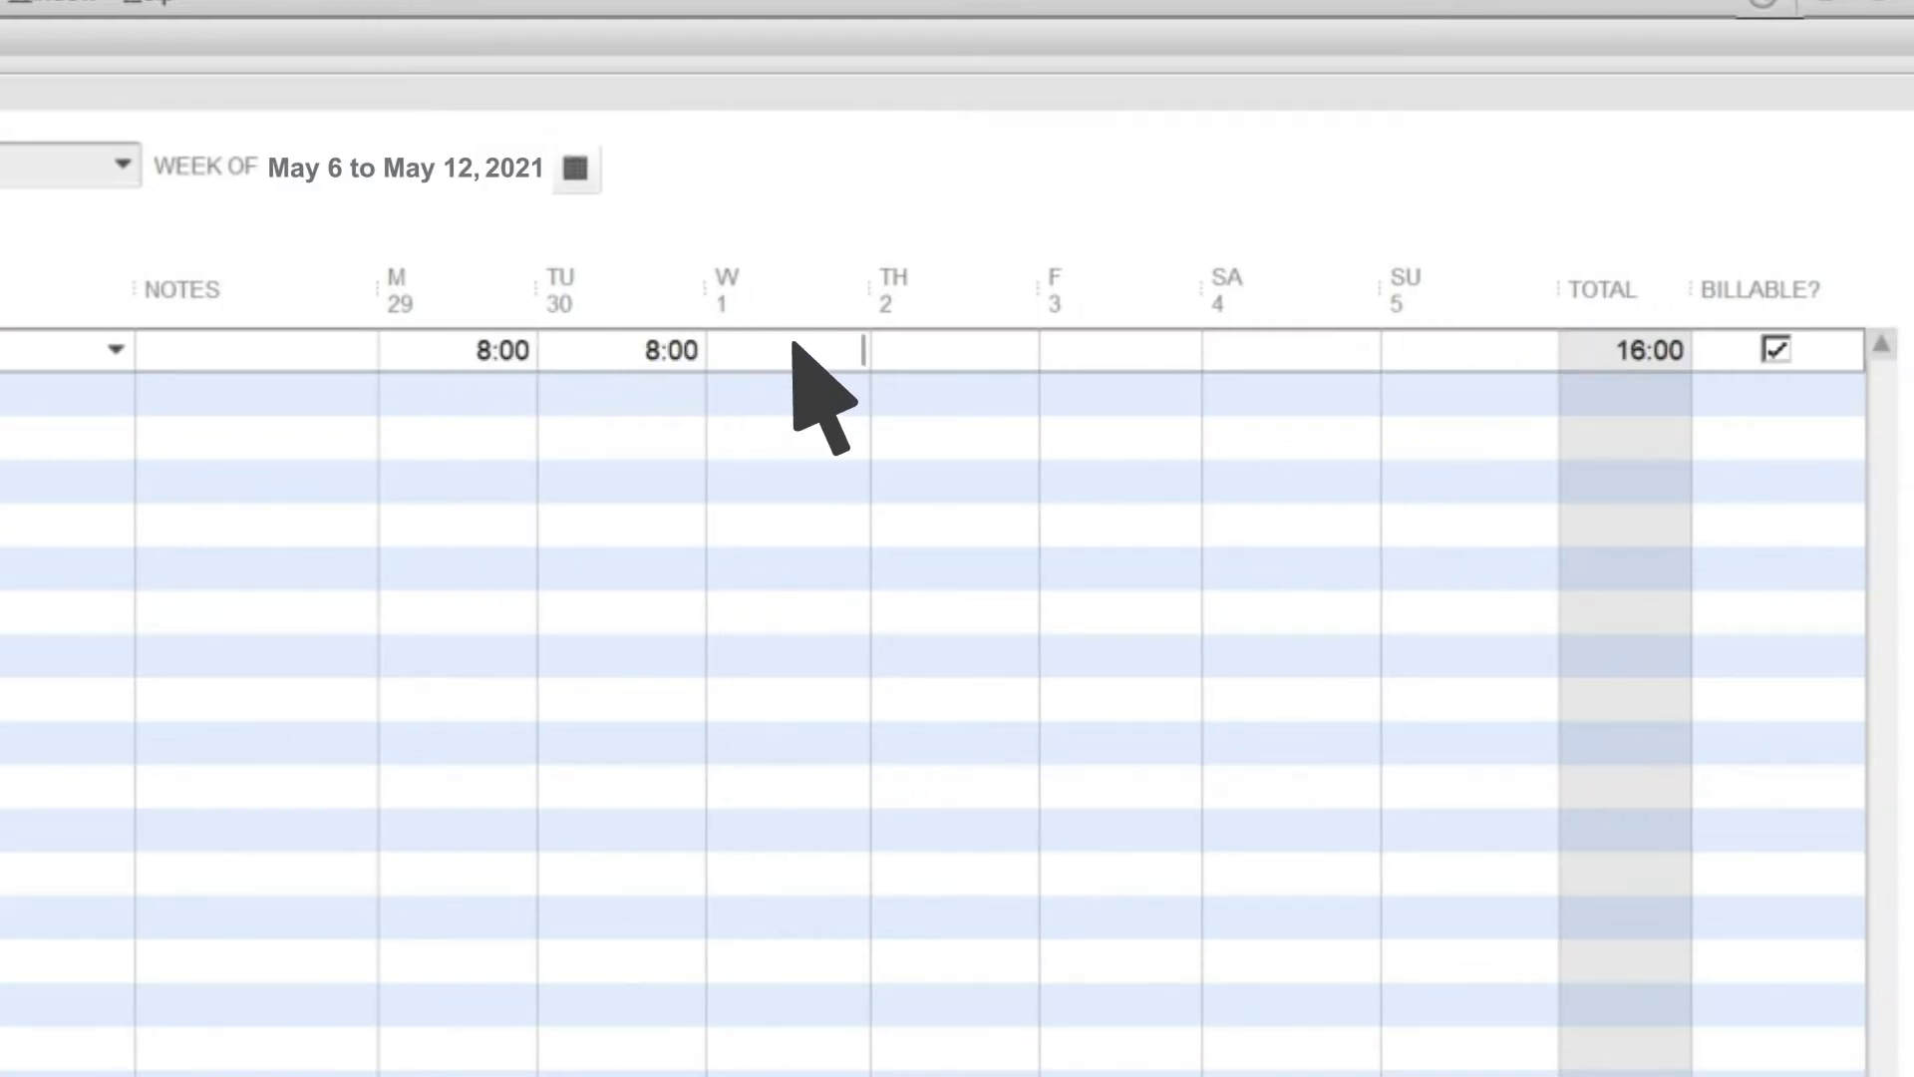
{"action": "type", "text": "8"}
{"action": "key", "text": "Tab"}
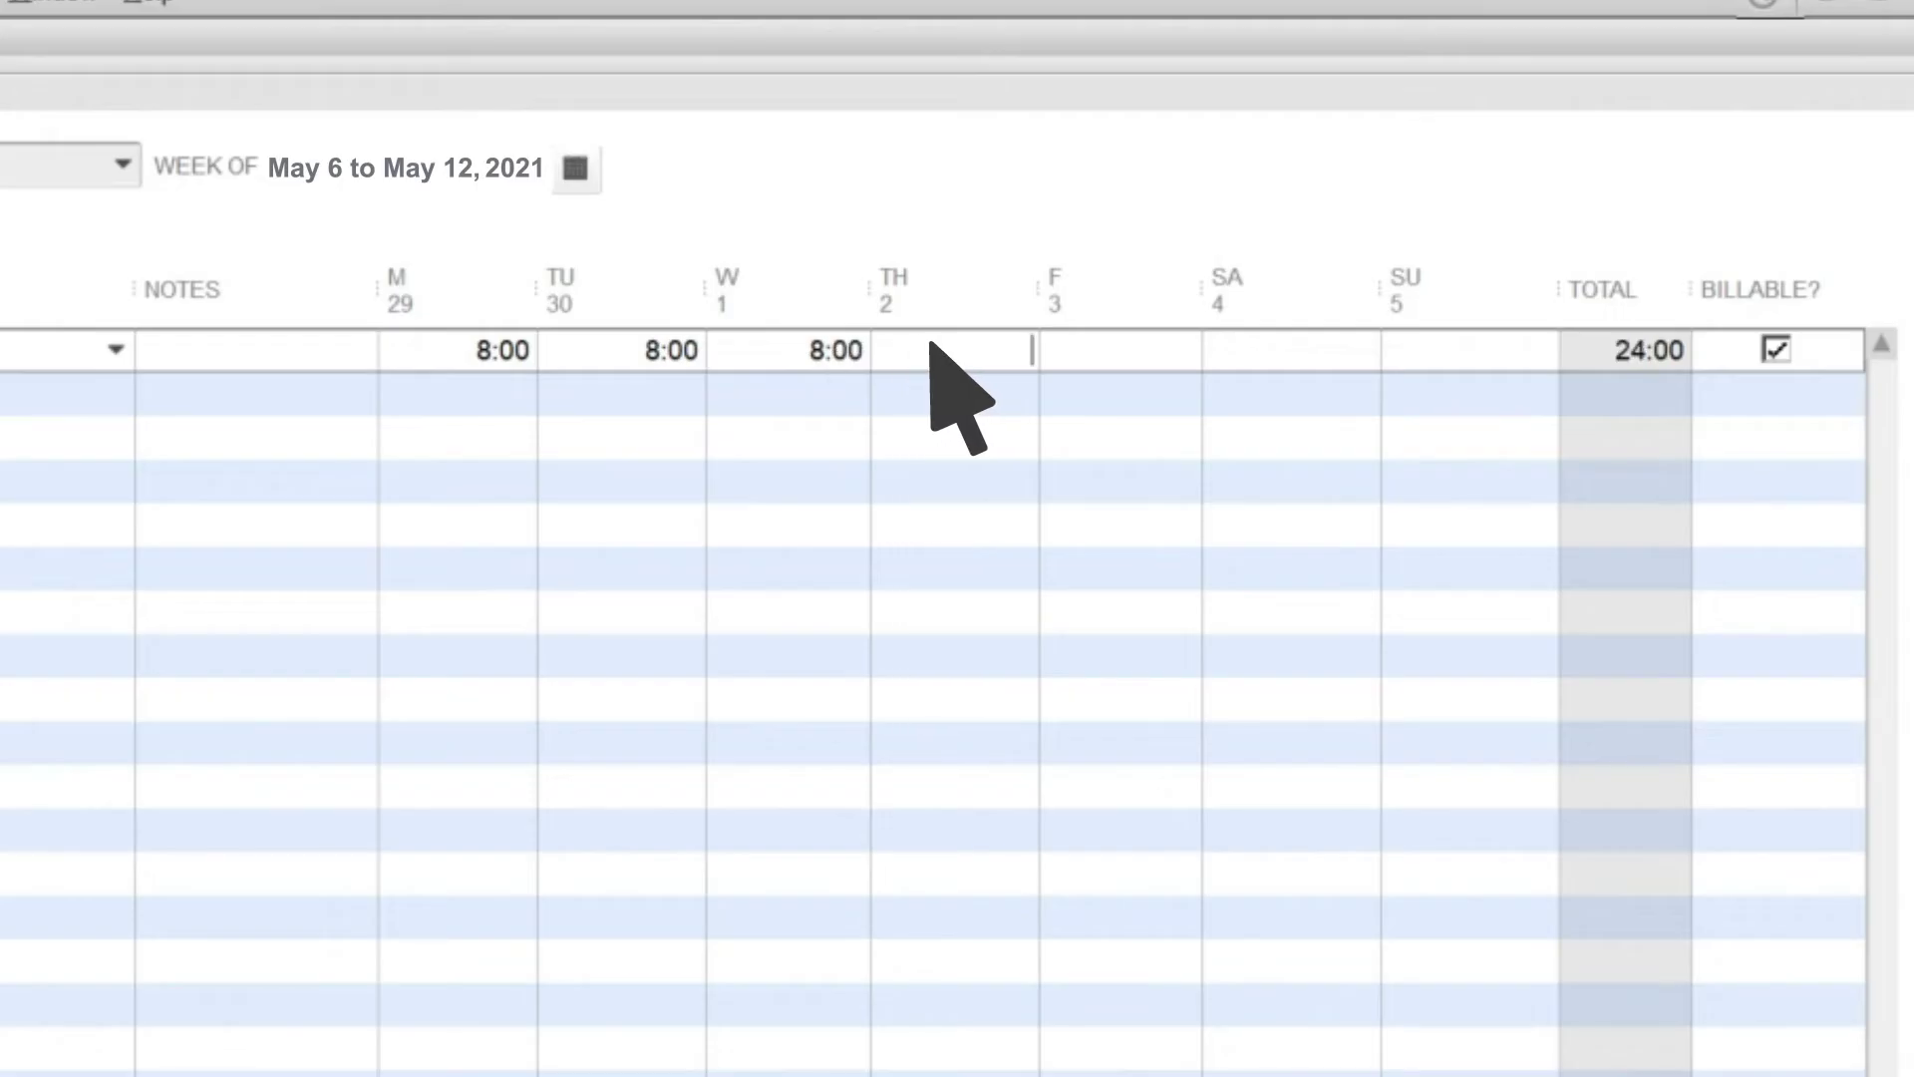
{"action": "type", "text": "1.5"}
{"action": "key", "text": "Tab"}
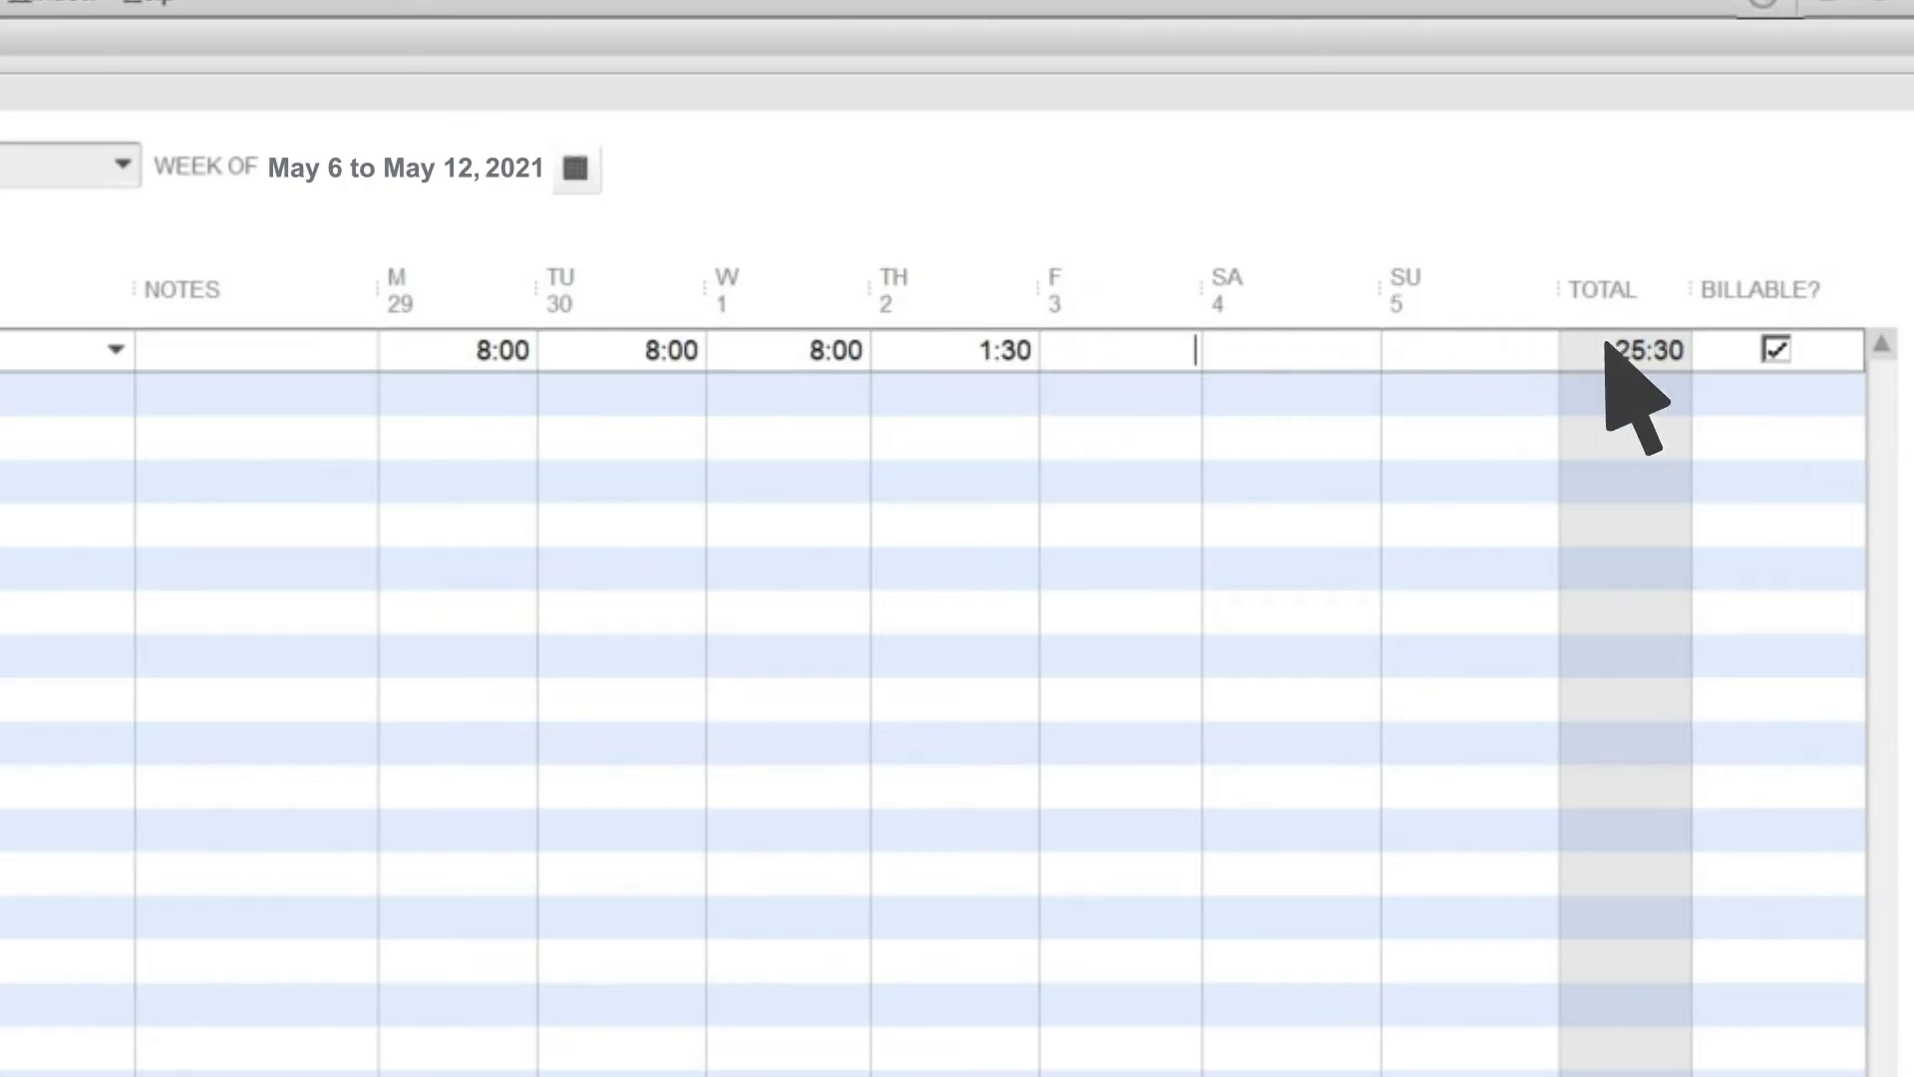
{"action": "left_click", "coordinate": [1775, 348]}
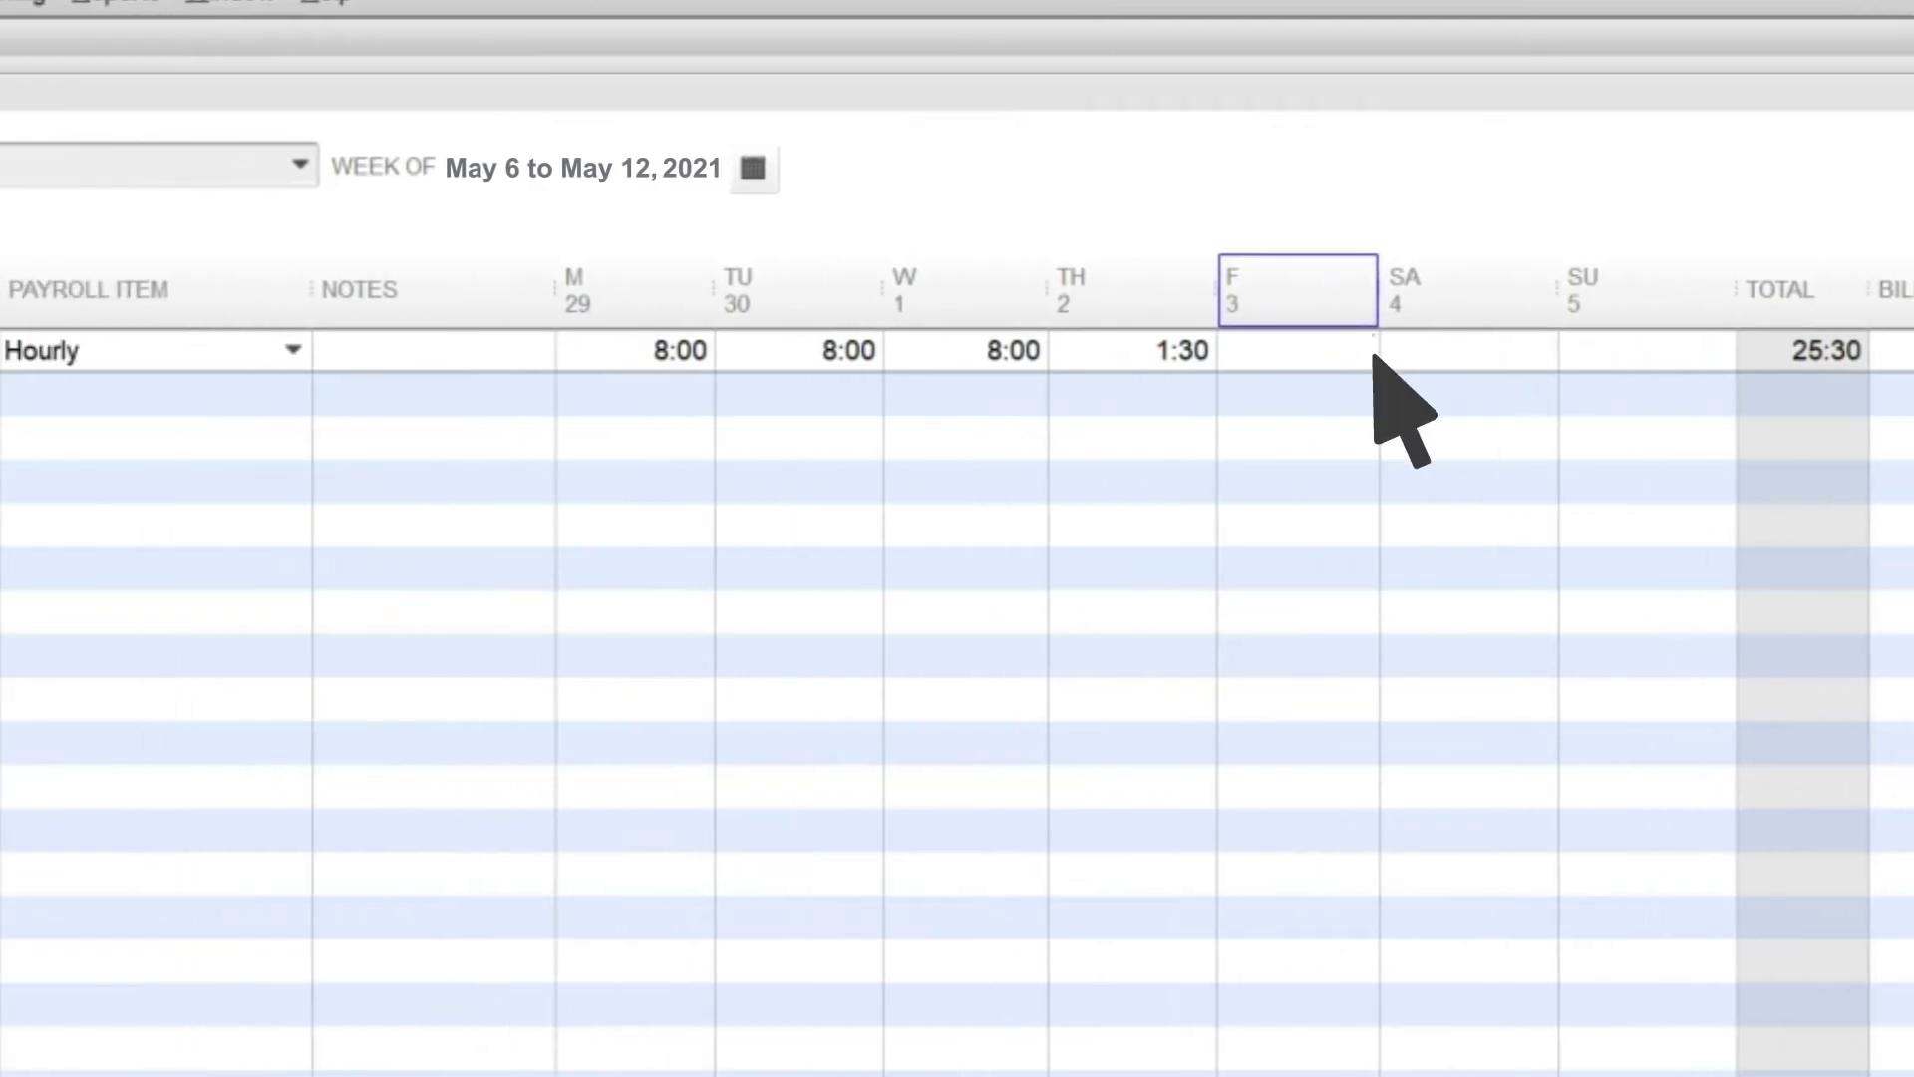
Add a billable Hourly row for the customer's Catering service with 6:30 on Thursday.
{"action": "left_click", "coordinate": [376, 394]}
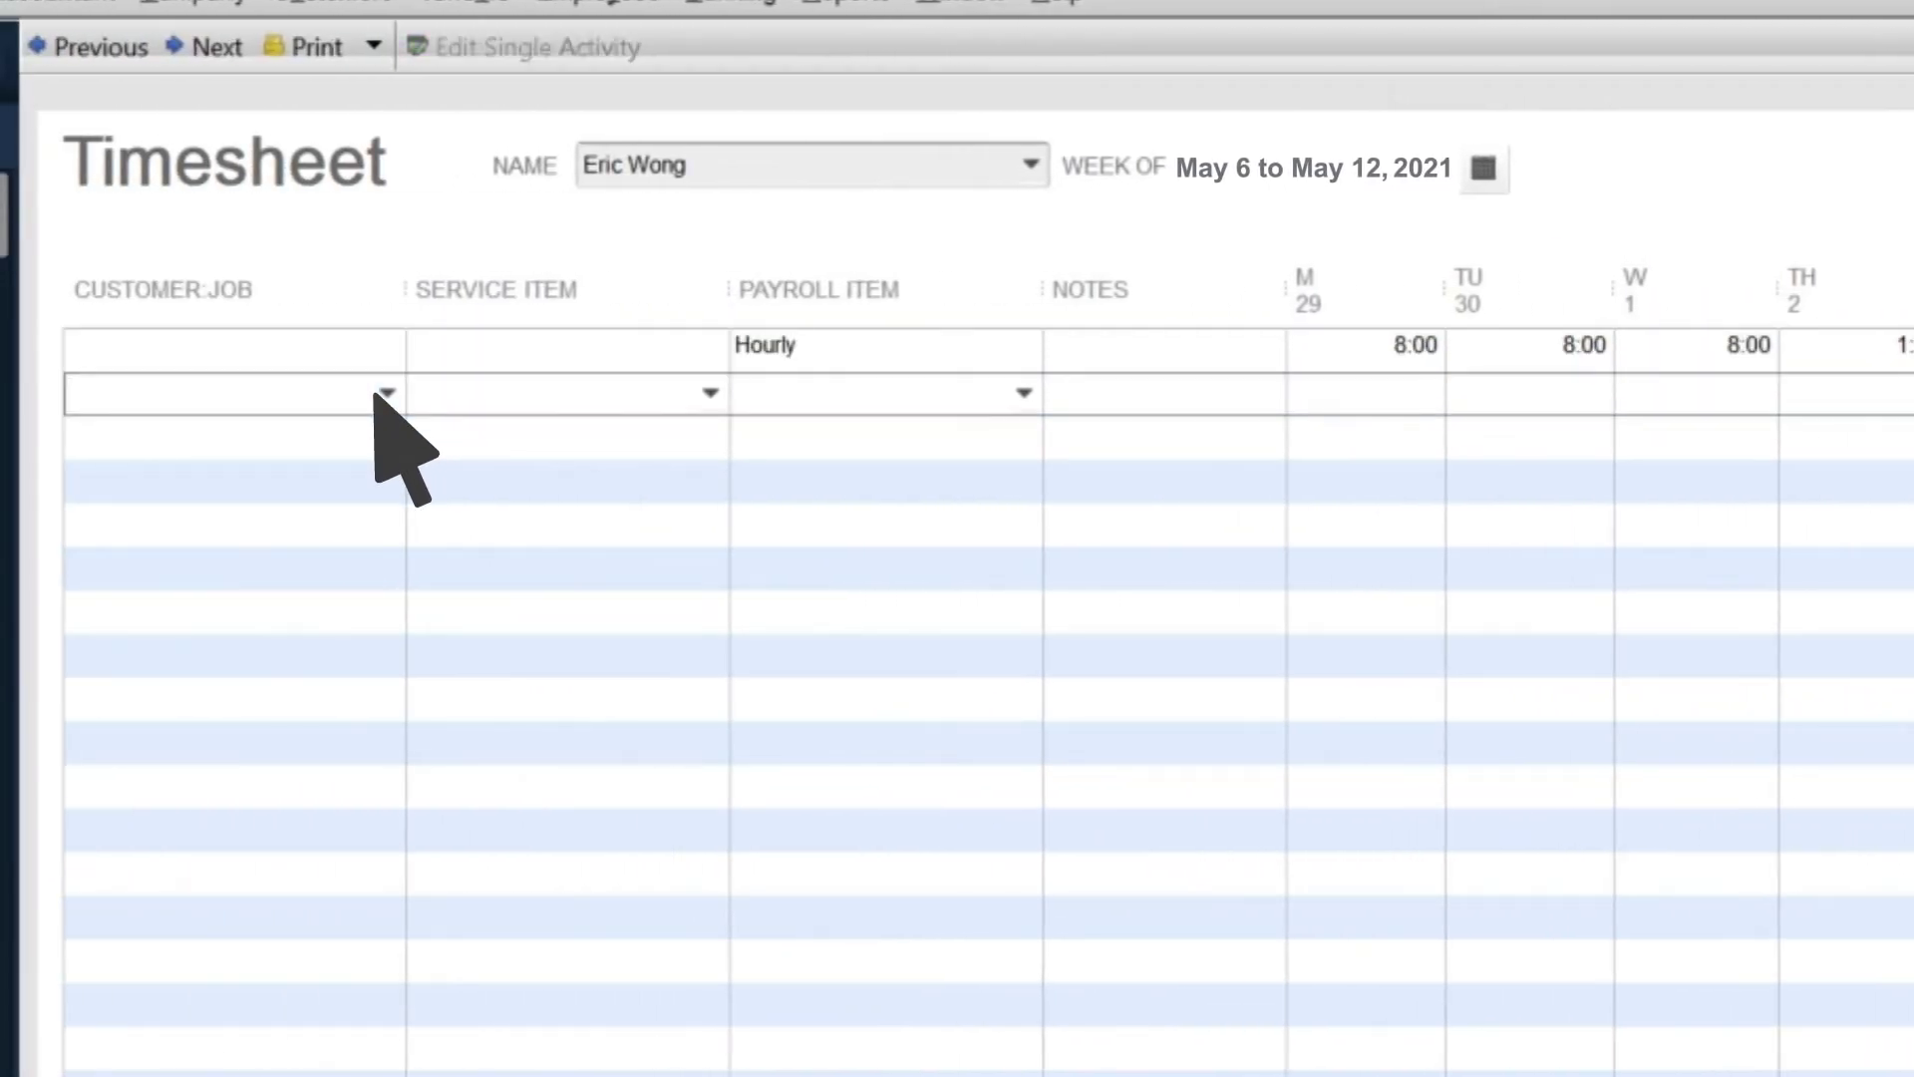
{"action": "left_click", "coordinate": [379, 394]}
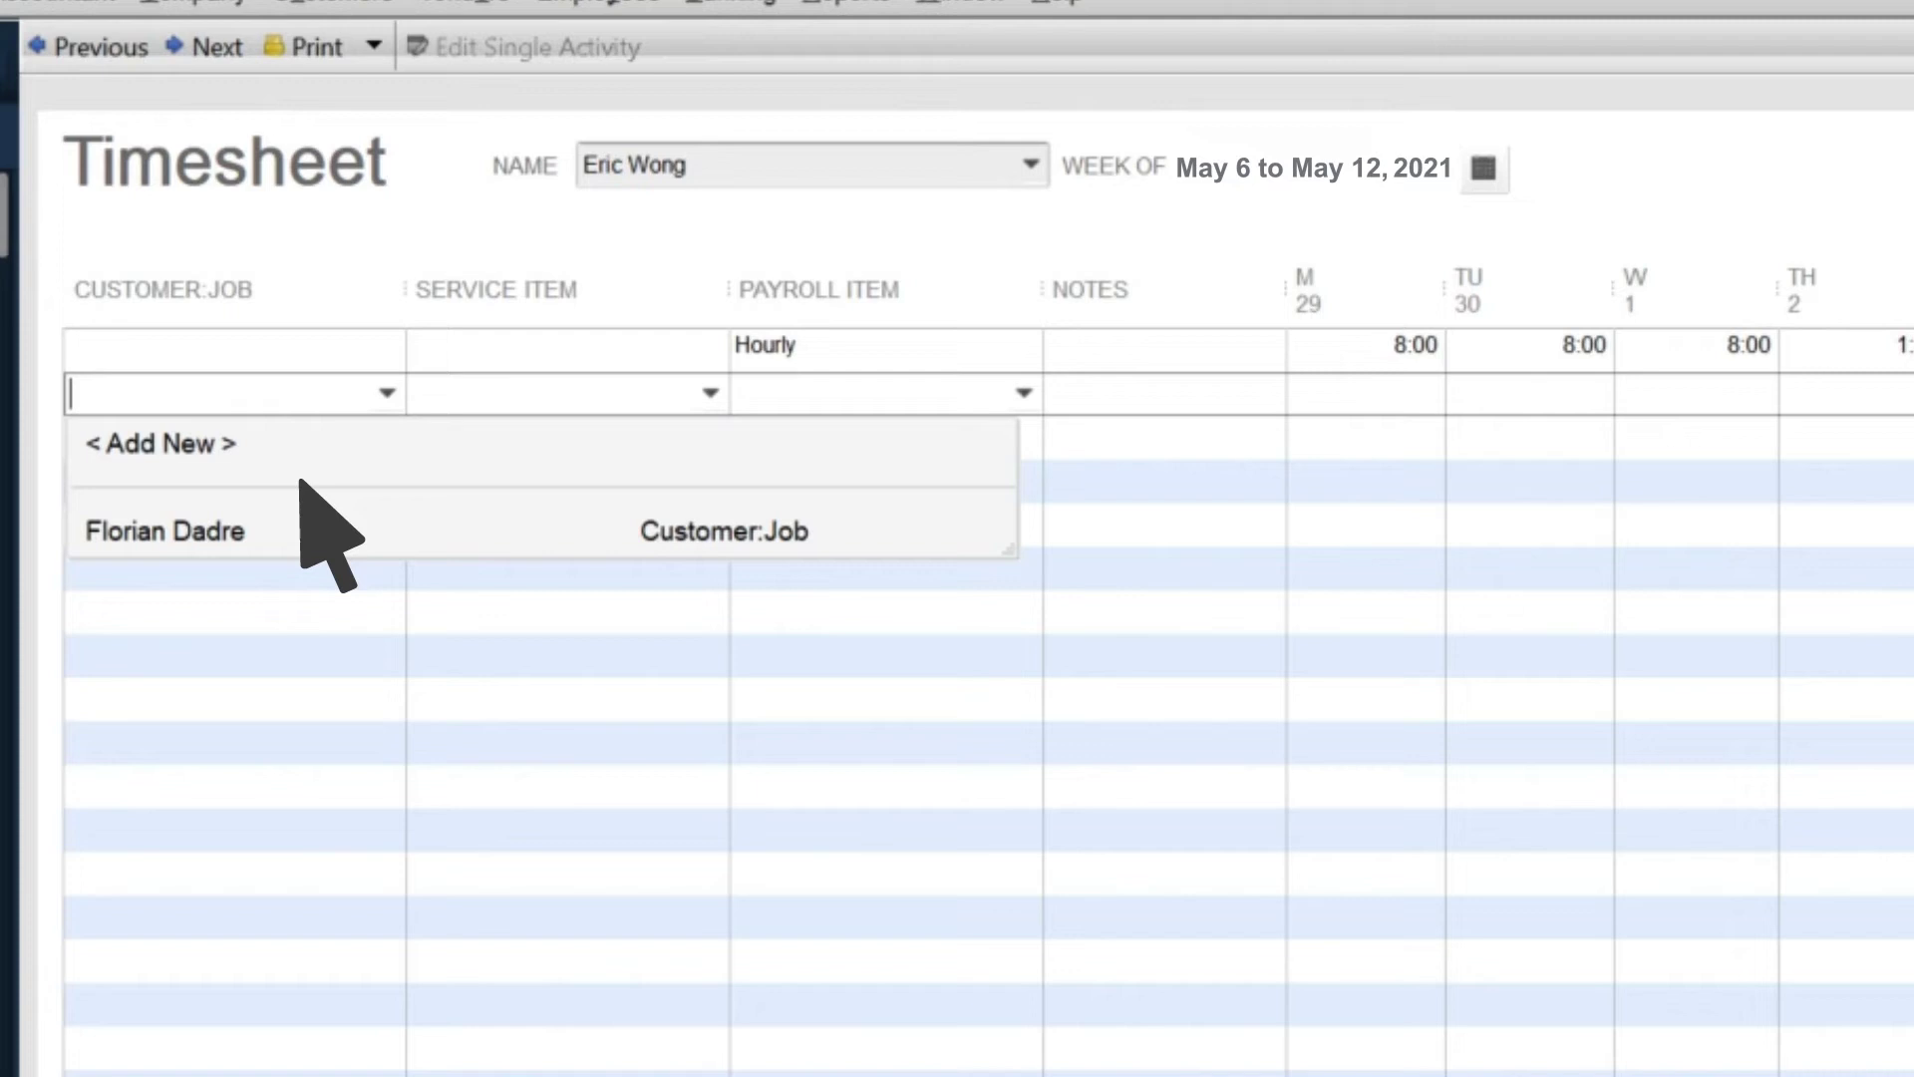
{"action": "left_click", "coordinate": [269, 533]}
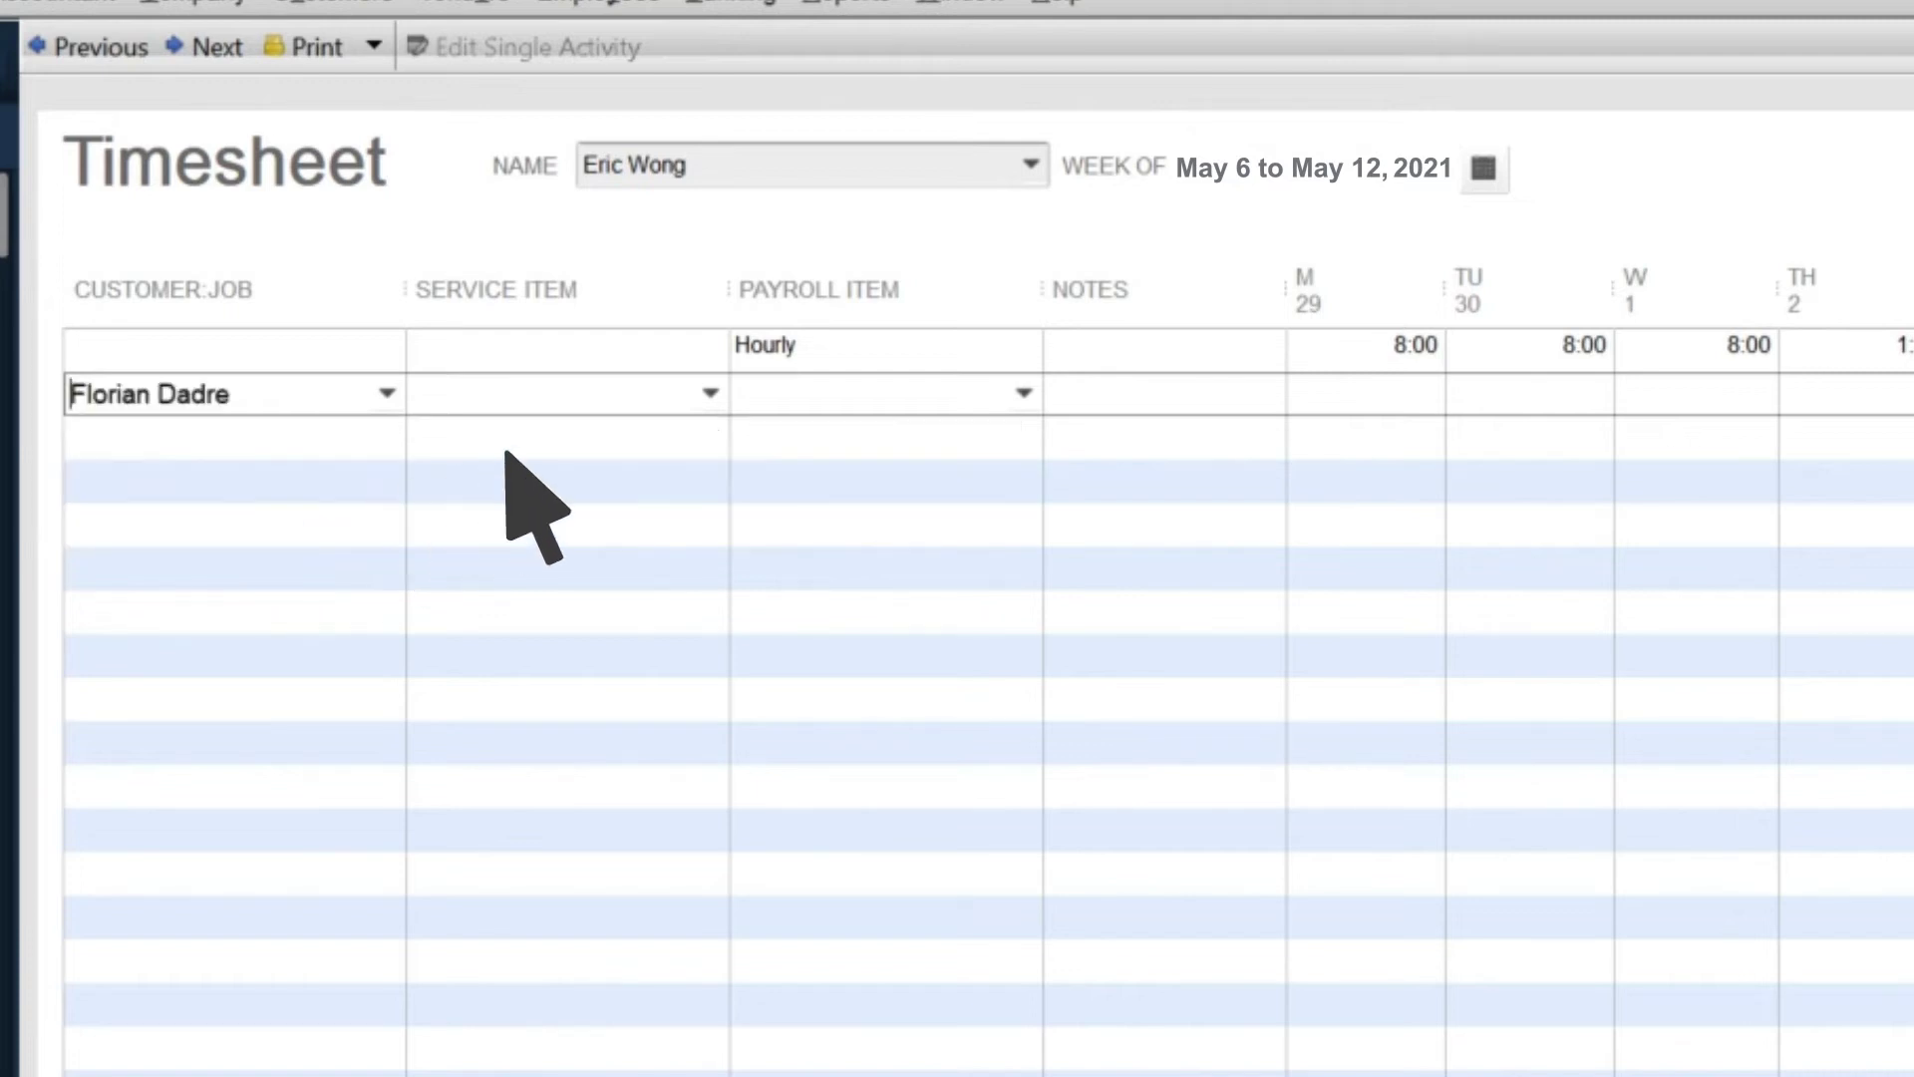
{"action": "left_click", "coordinate": [708, 394]}
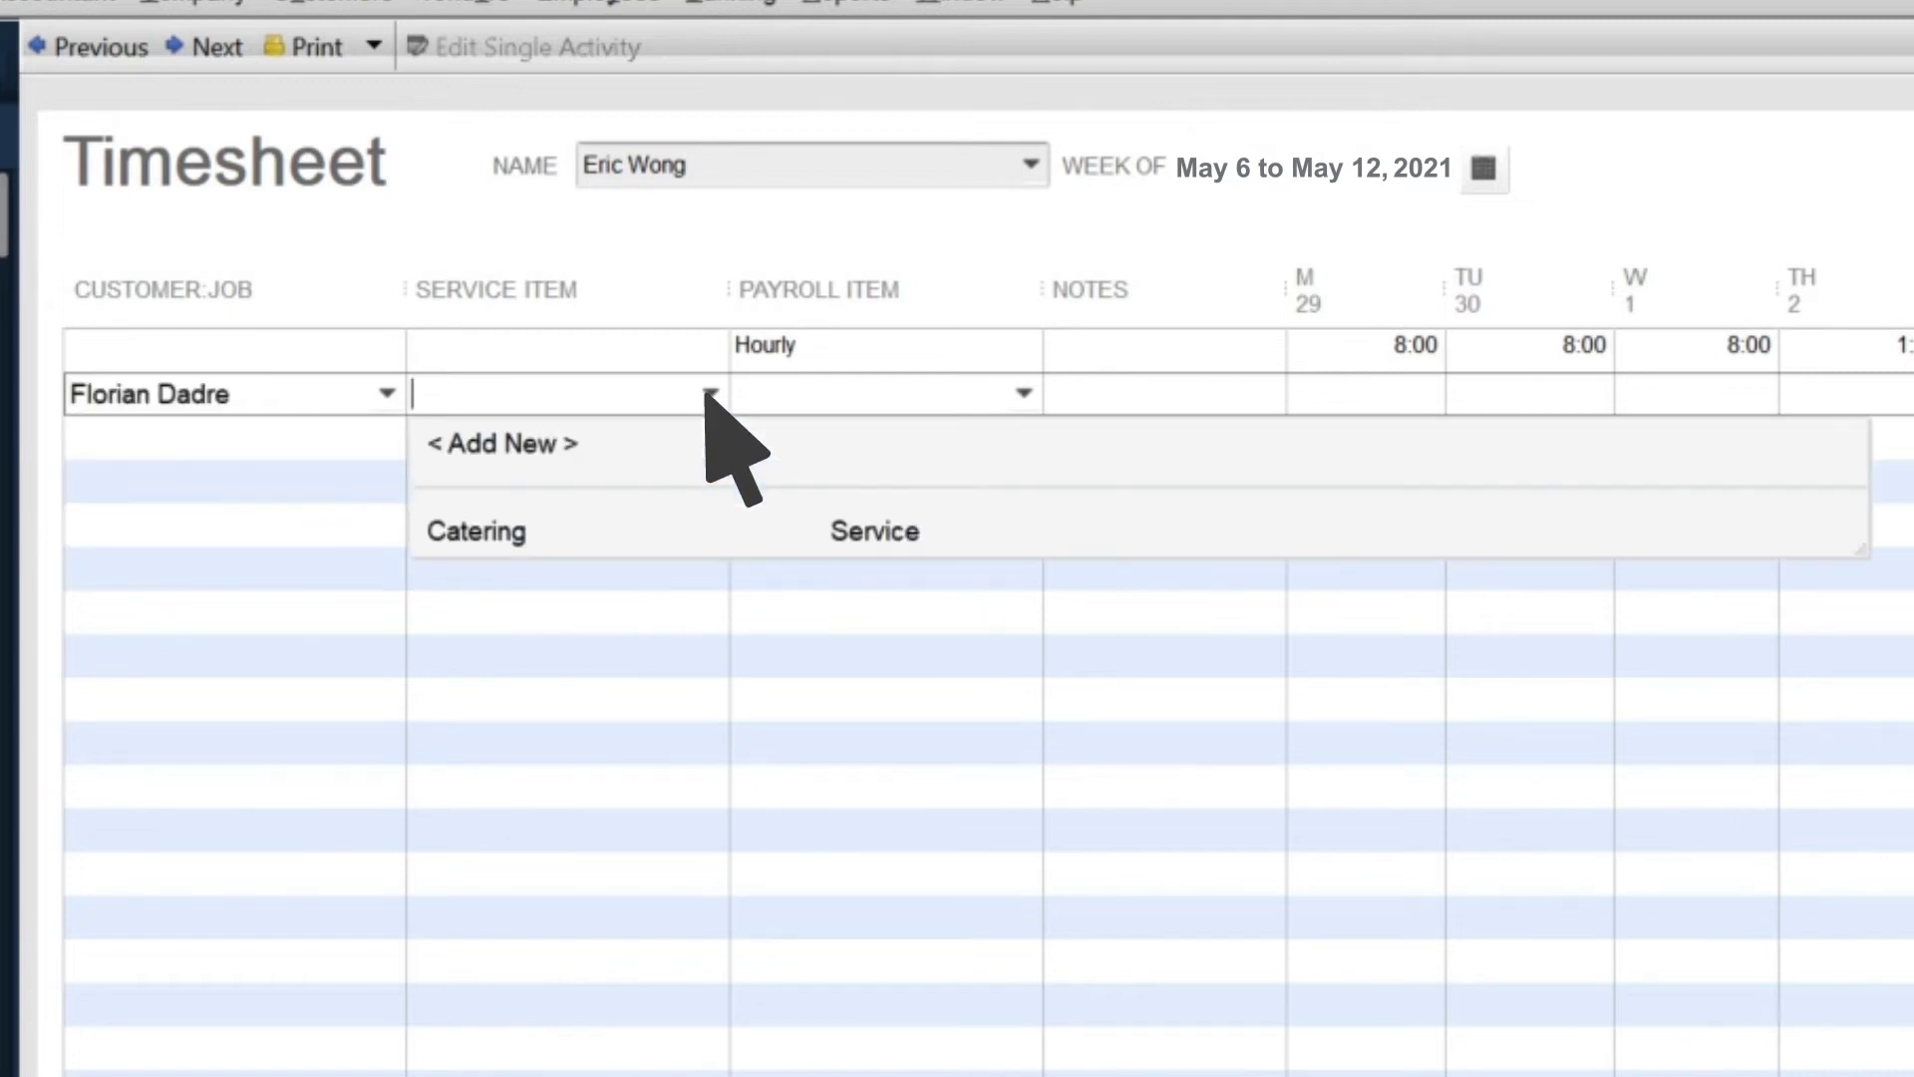
{"action": "left_click", "coordinate": [544, 530]}
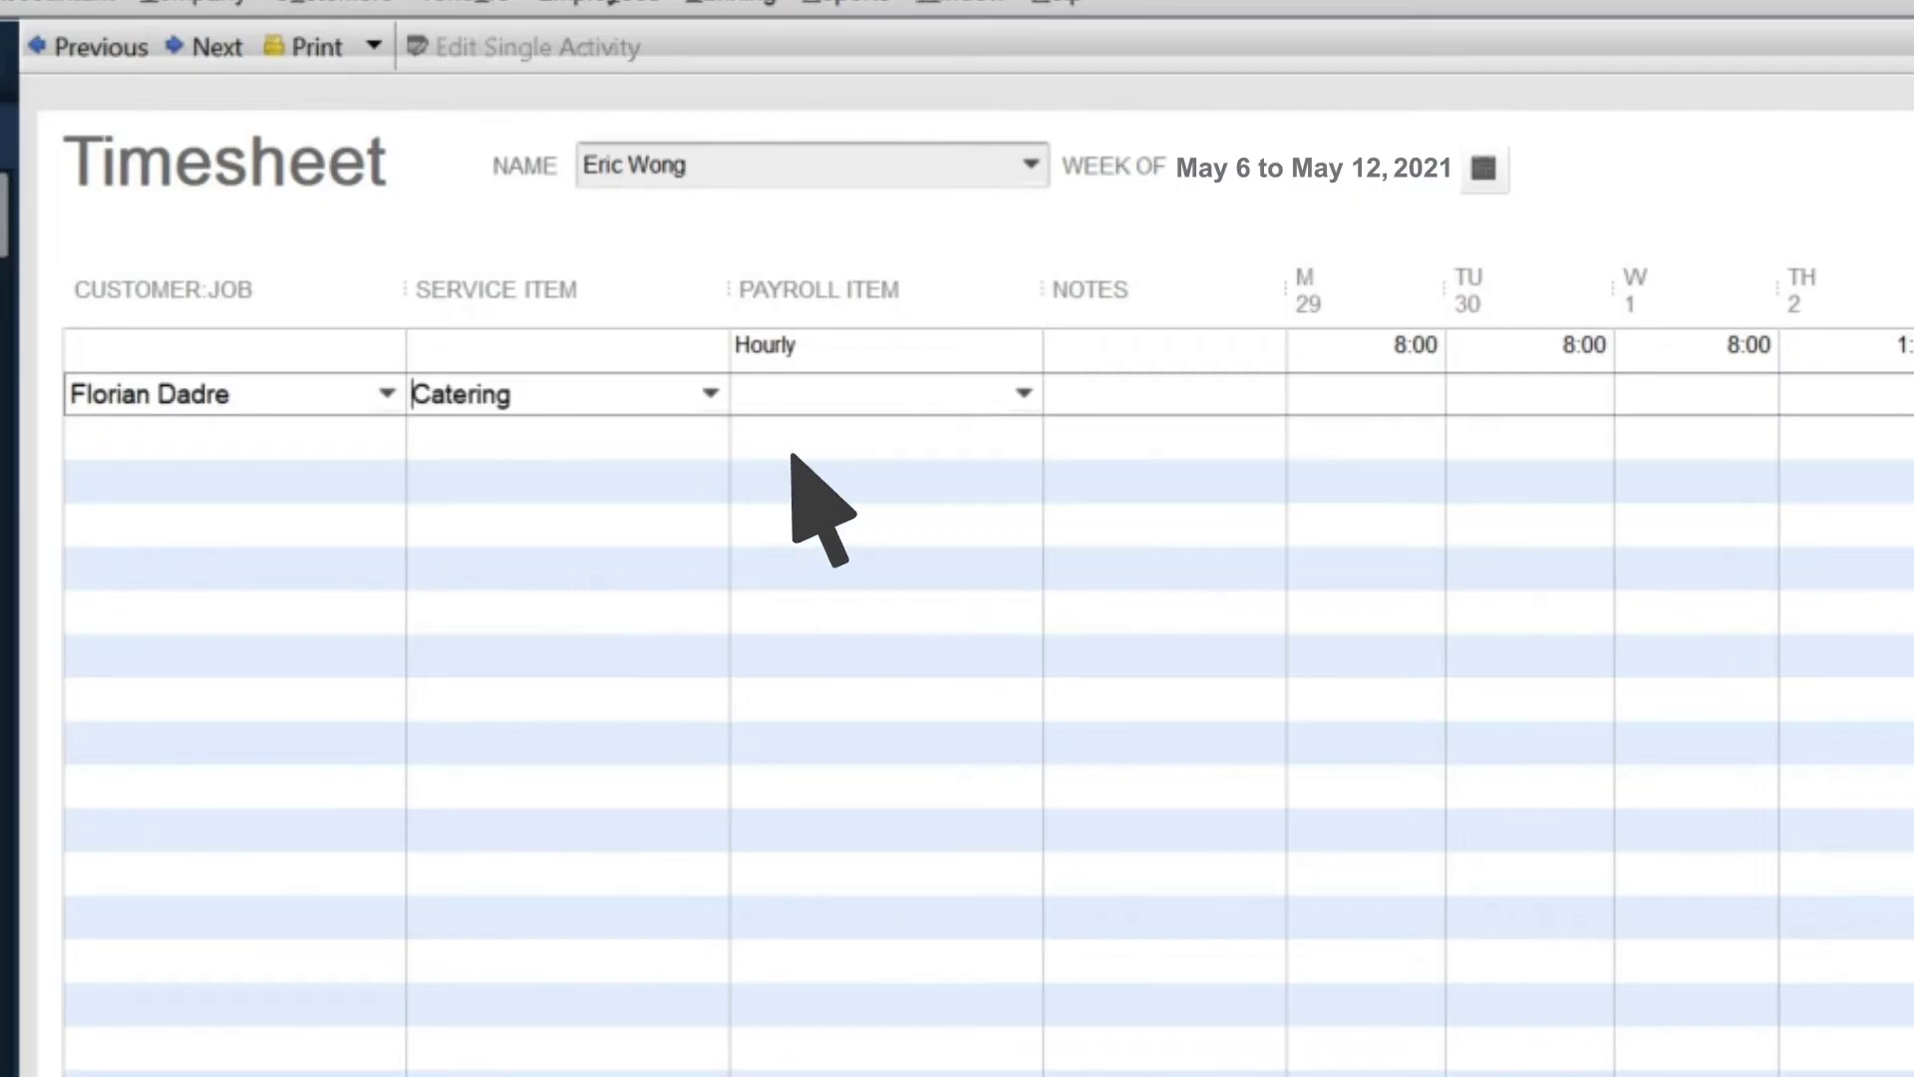
{"action": "left_click", "coordinate": [1022, 392]}
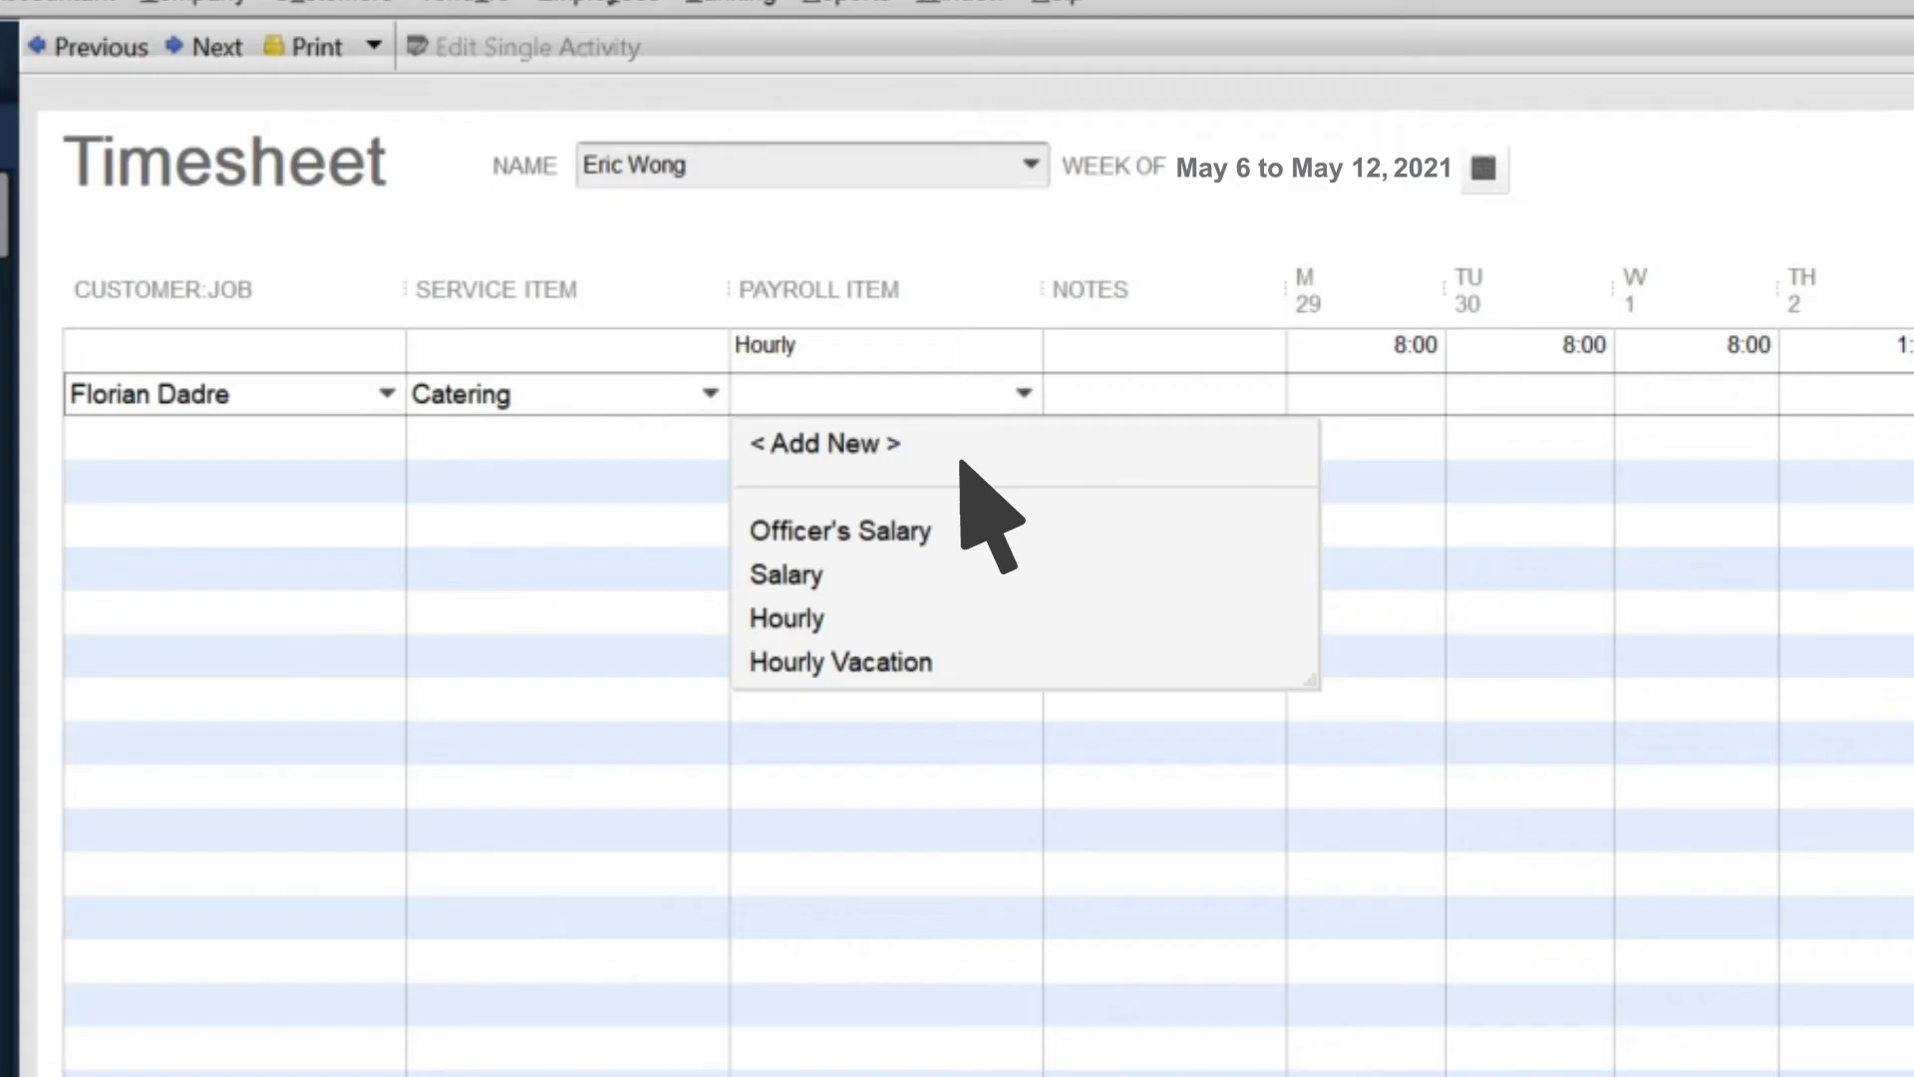
{"action": "left_click", "coordinate": [842, 618]}
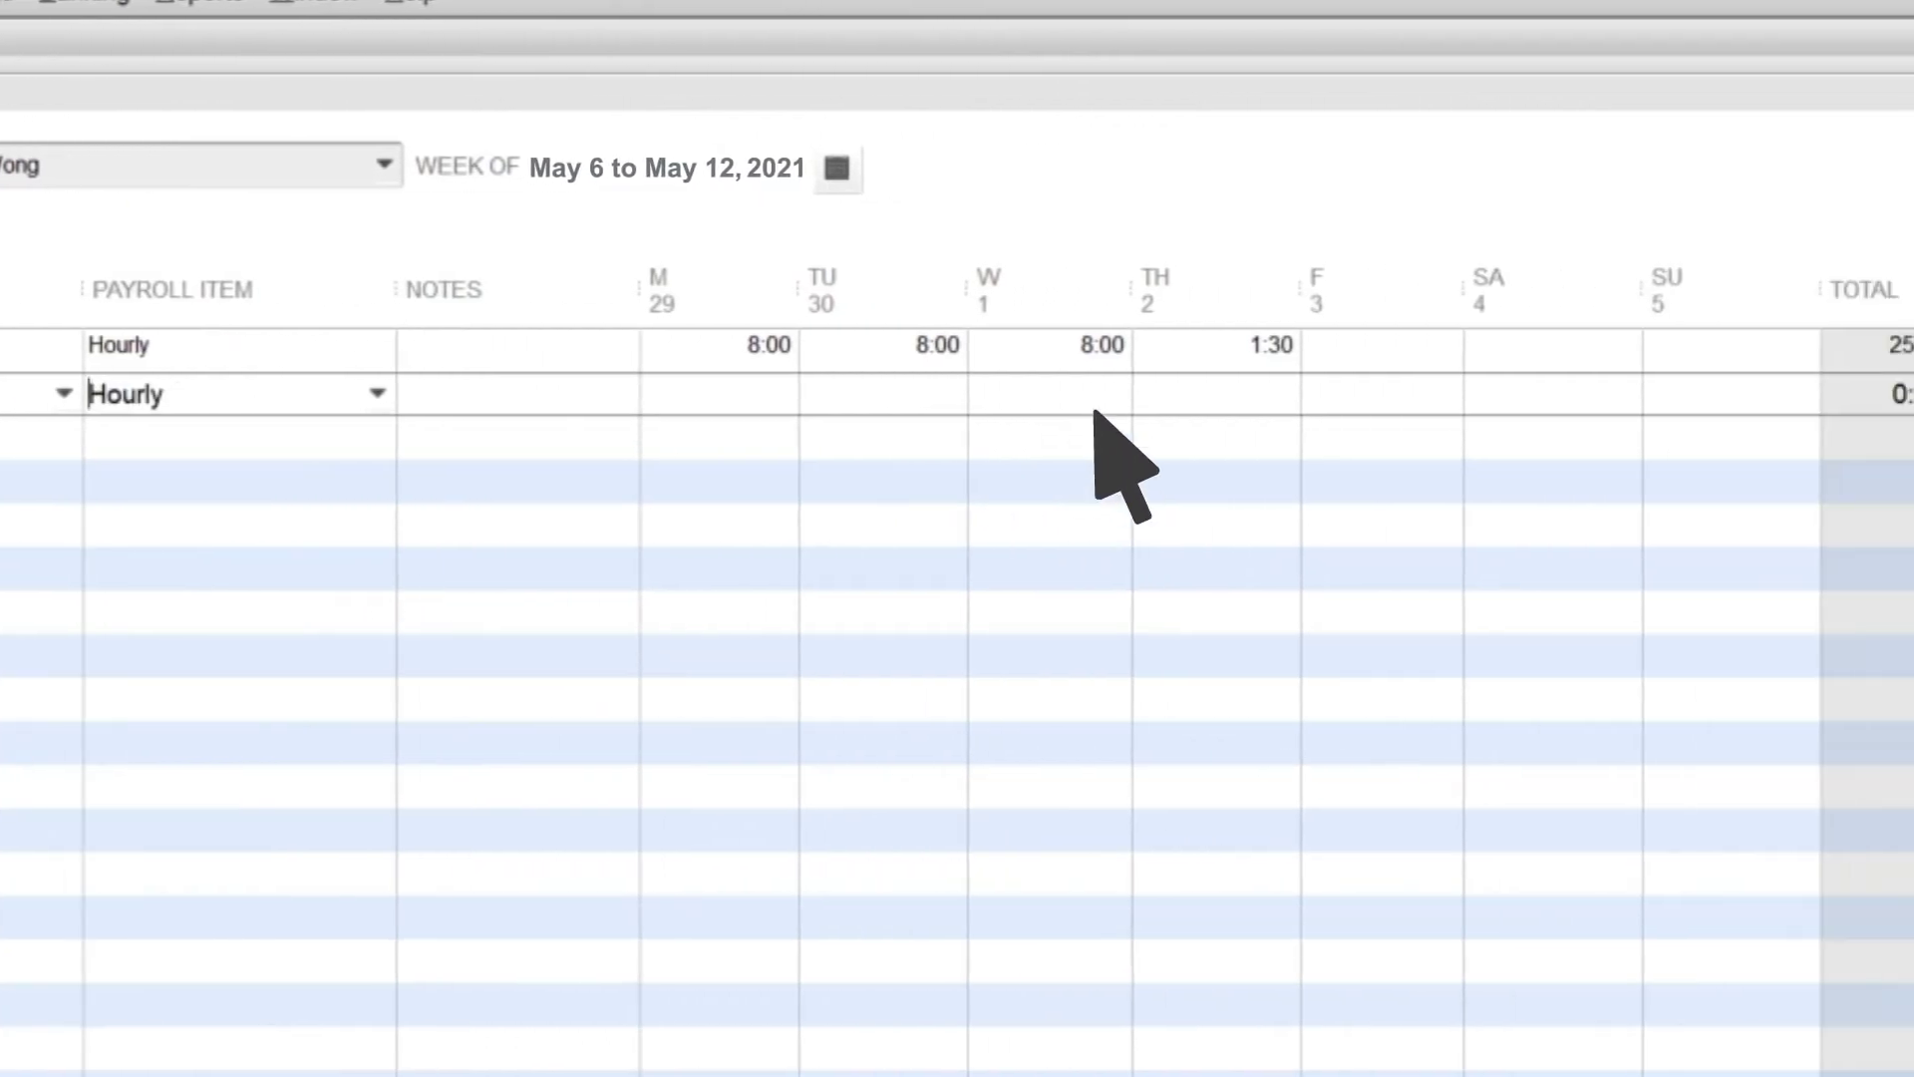
{"action": "left_click", "coordinate": [1634, 393]}
{"action": "type", "text": "6.5"}
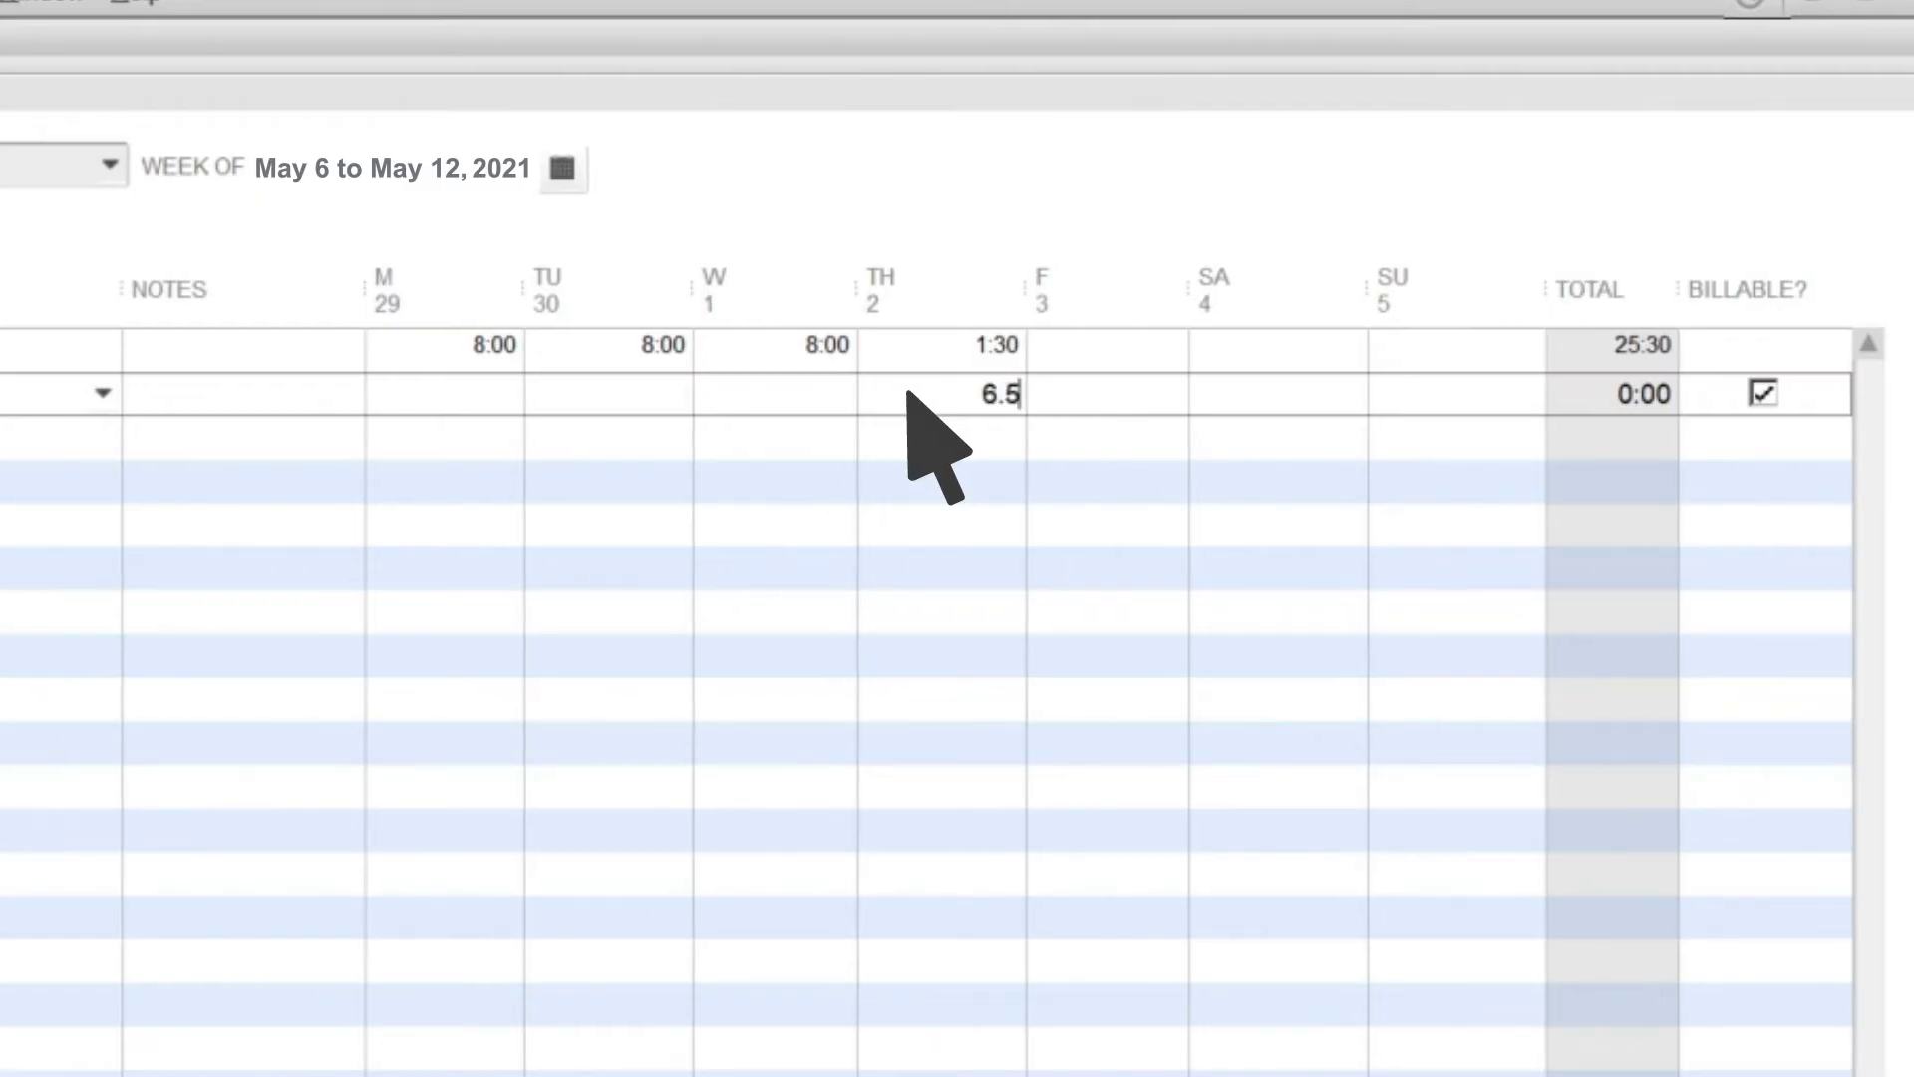
{"action": "key", "text": "Down"}
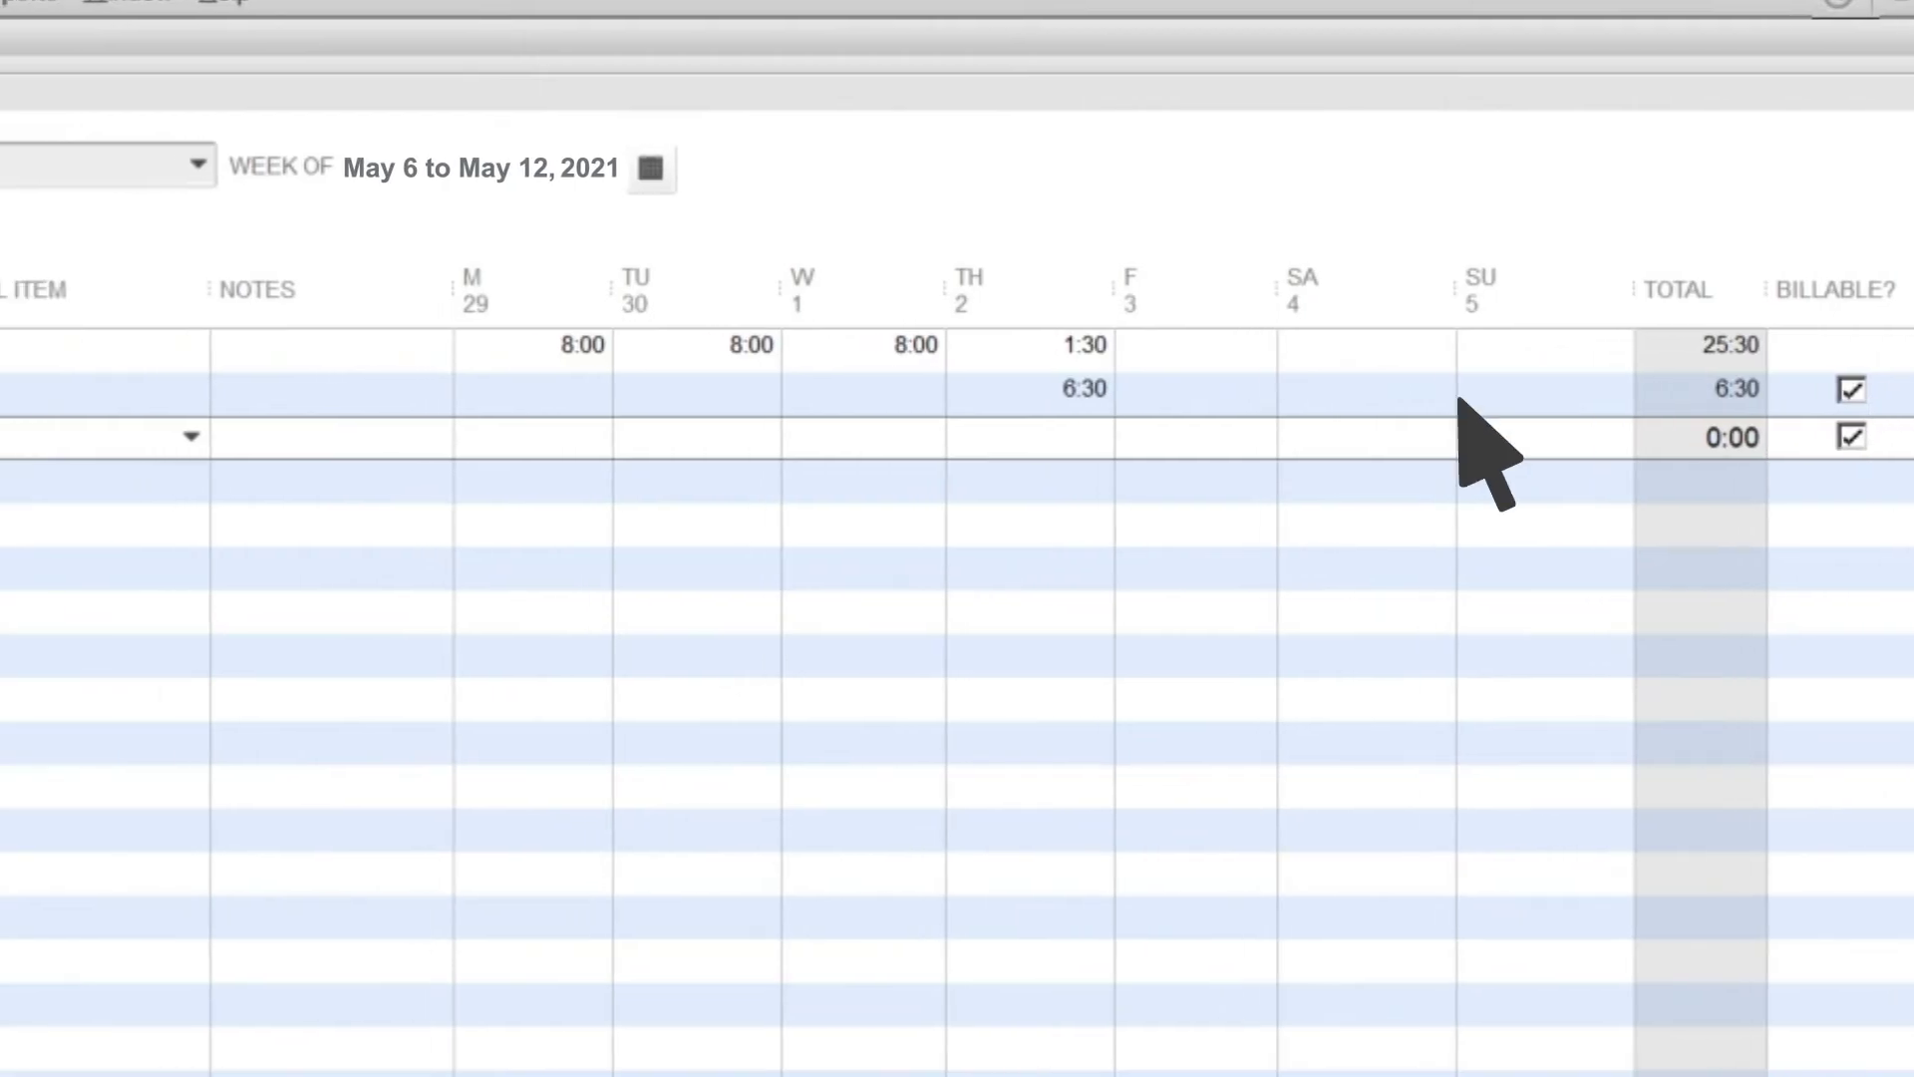
Add an Hourly Vacation row with 8:00 on Friday, bringing the week to 40:00.
{"action": "left_click", "coordinate": [550, 436]}
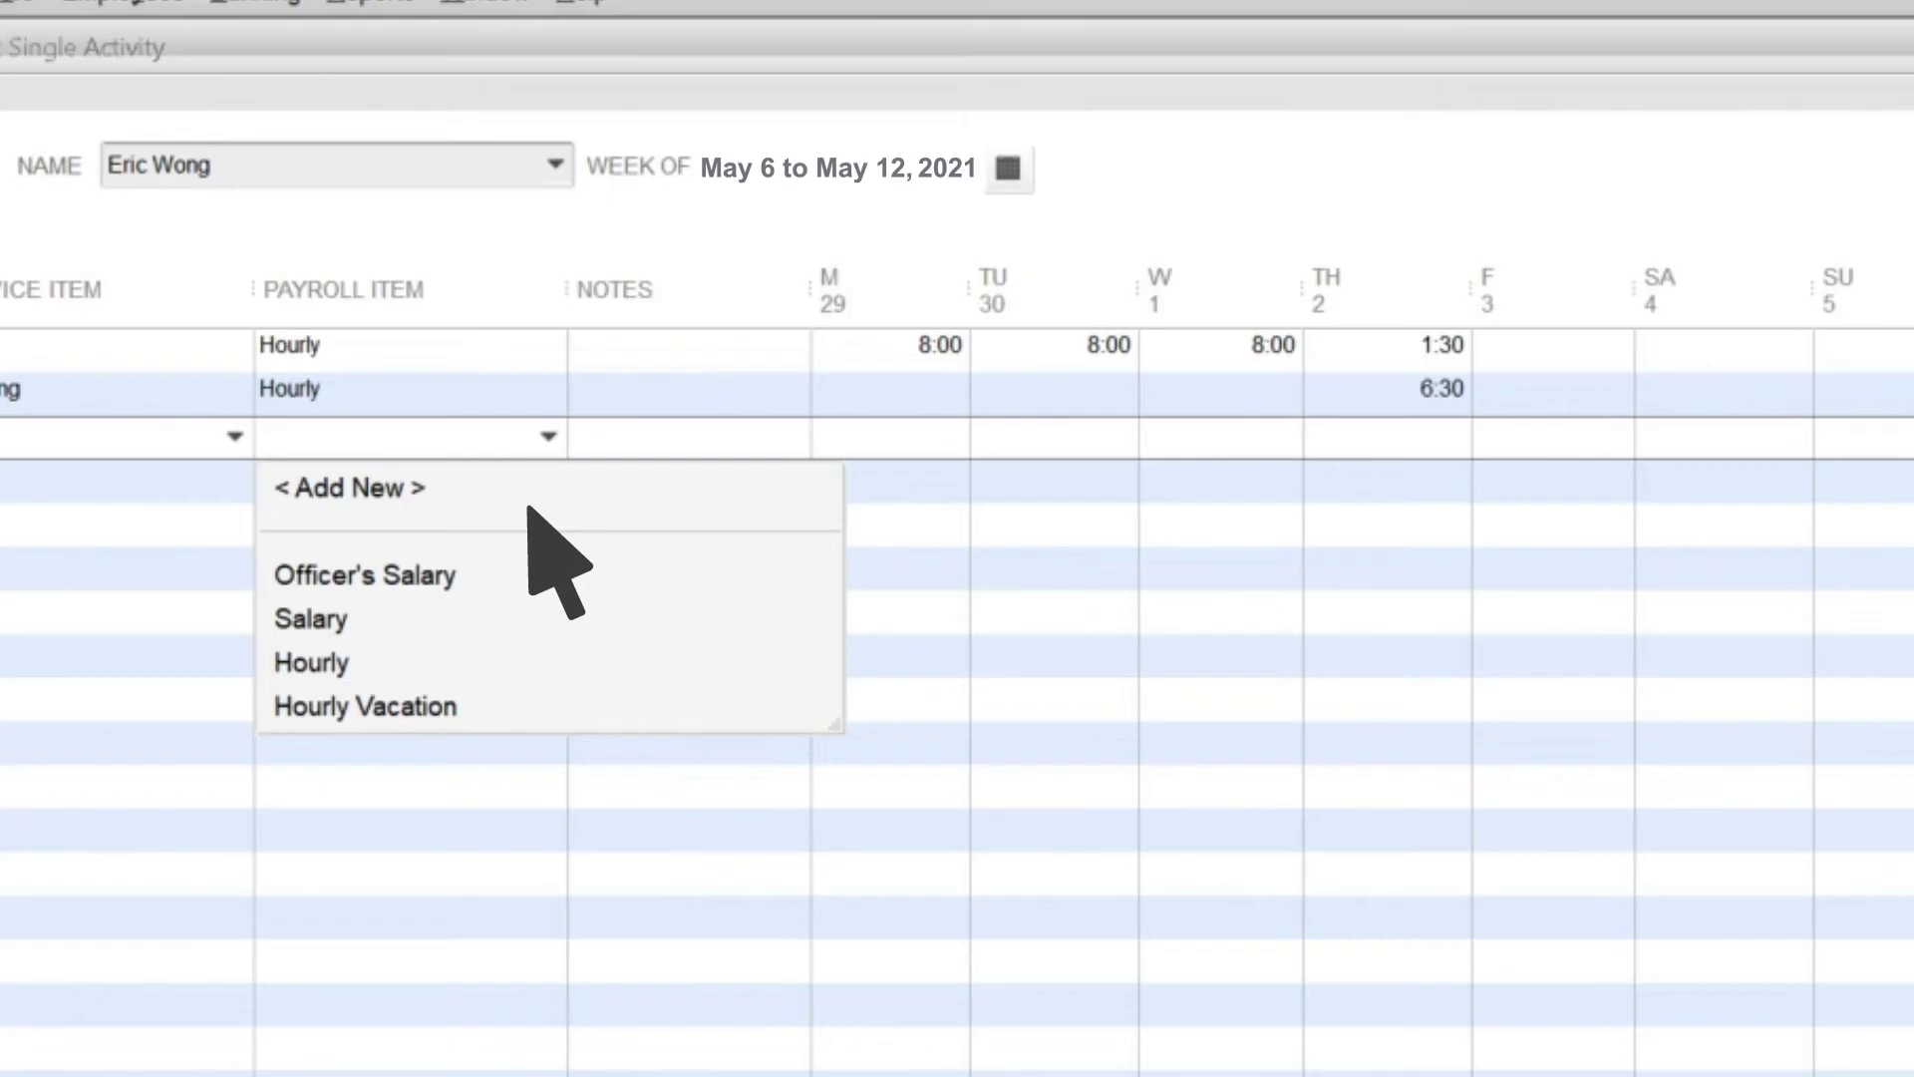
{"action": "left_click", "coordinate": [469, 704]}
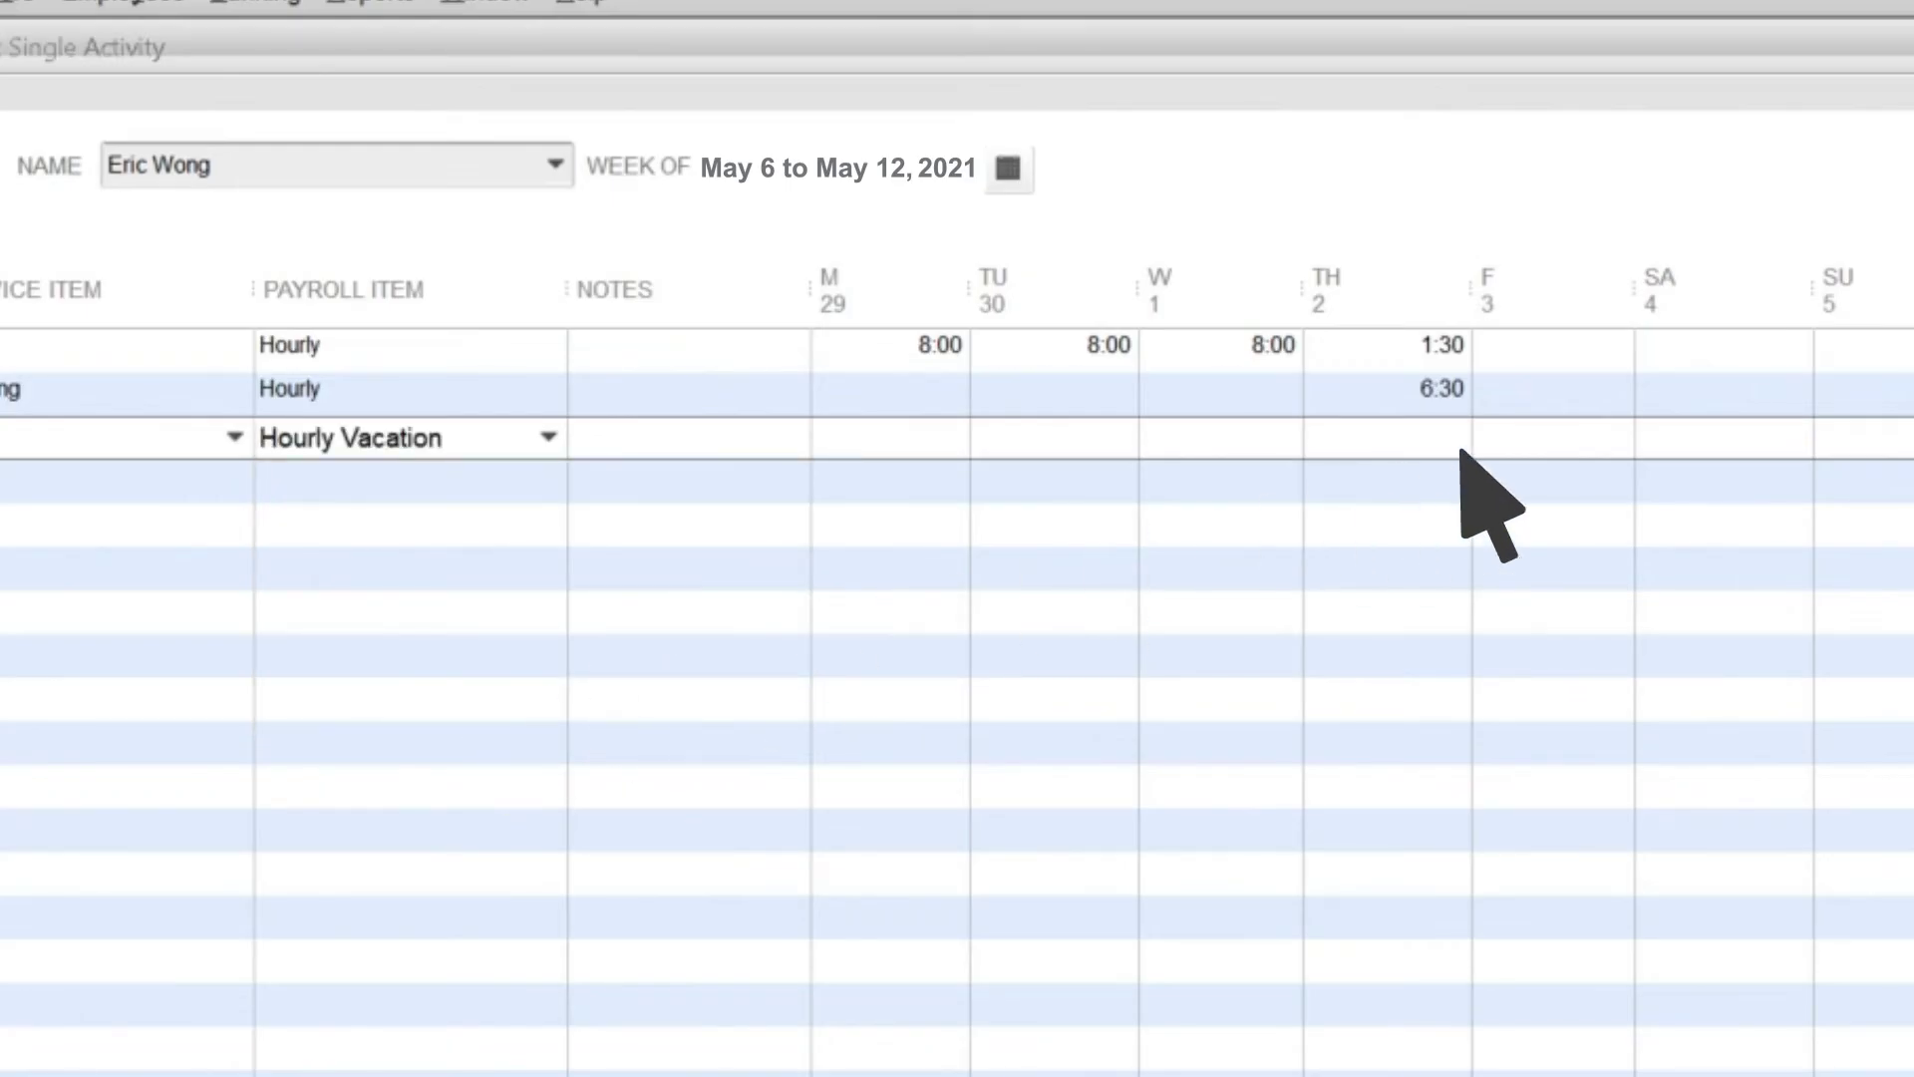
{"action": "left_click", "coordinate": [1526, 433]}
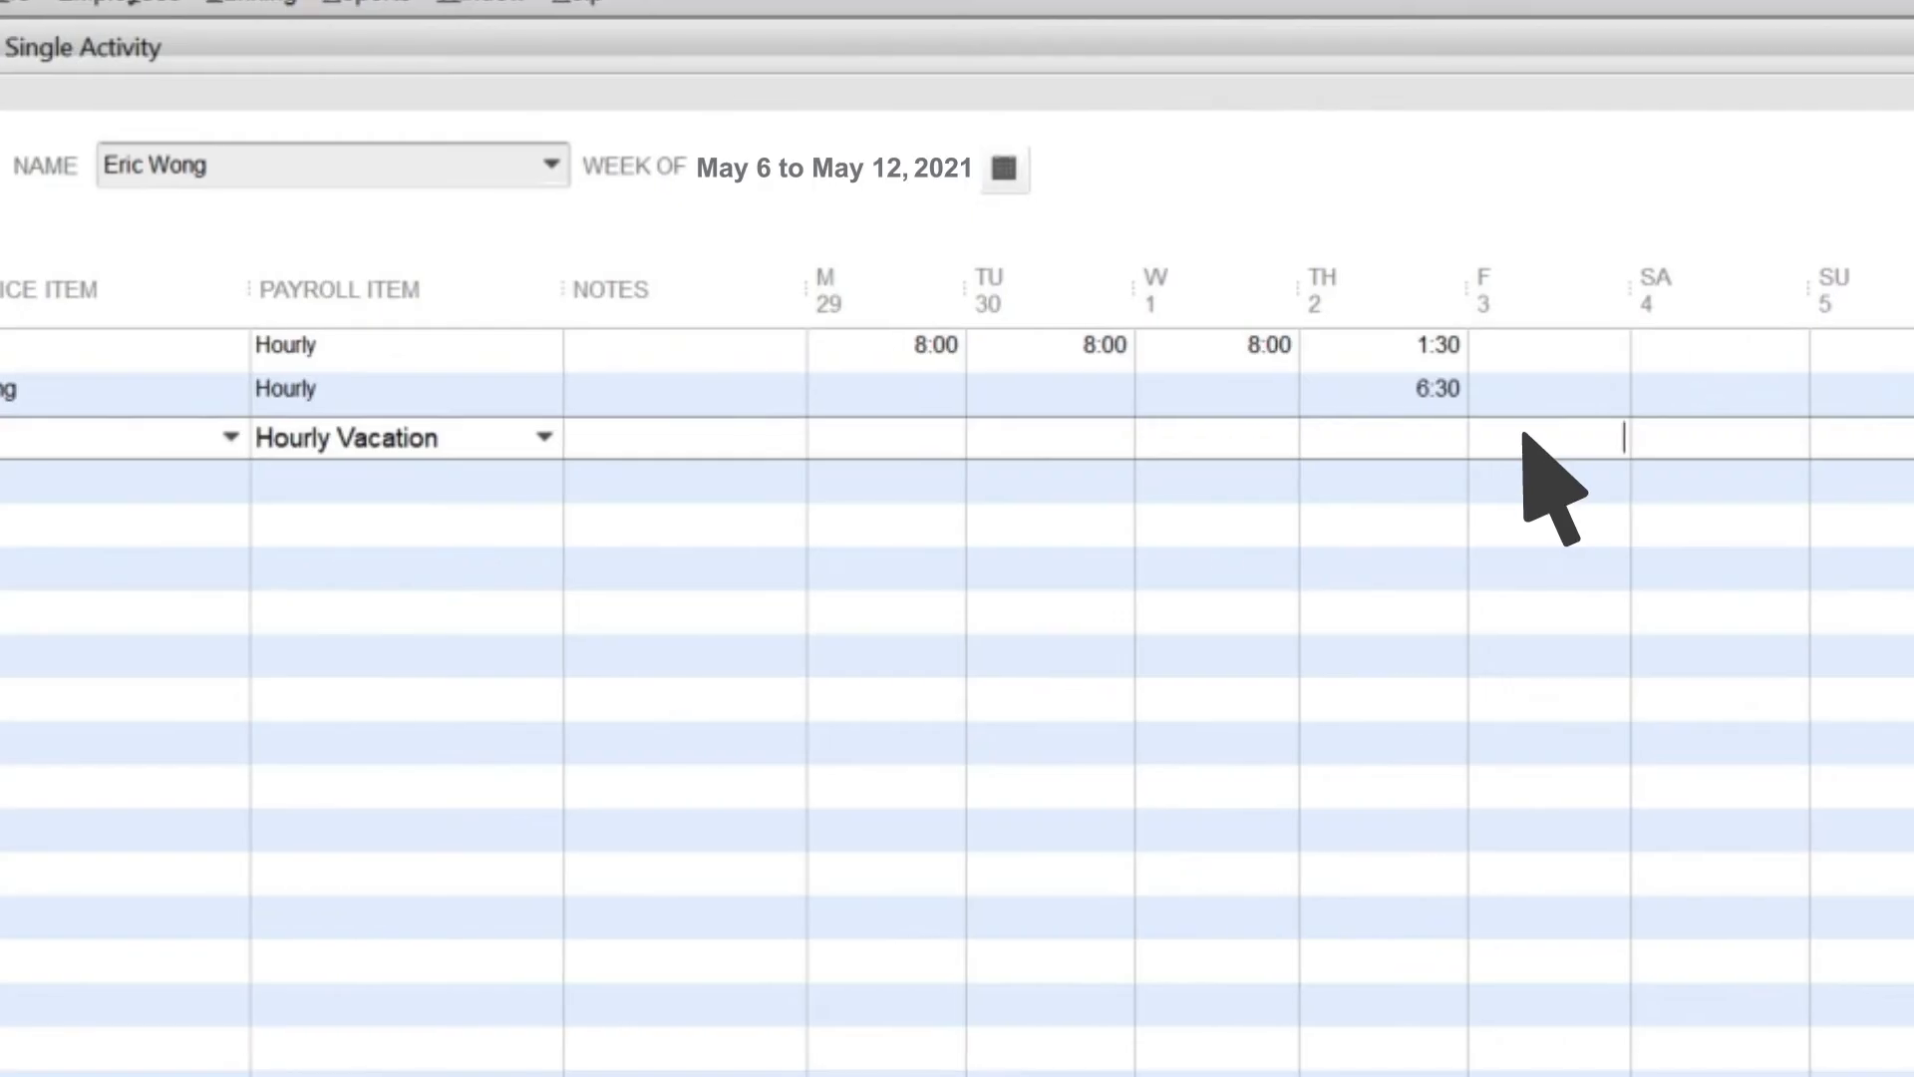
{"action": "type", "text": "8"}
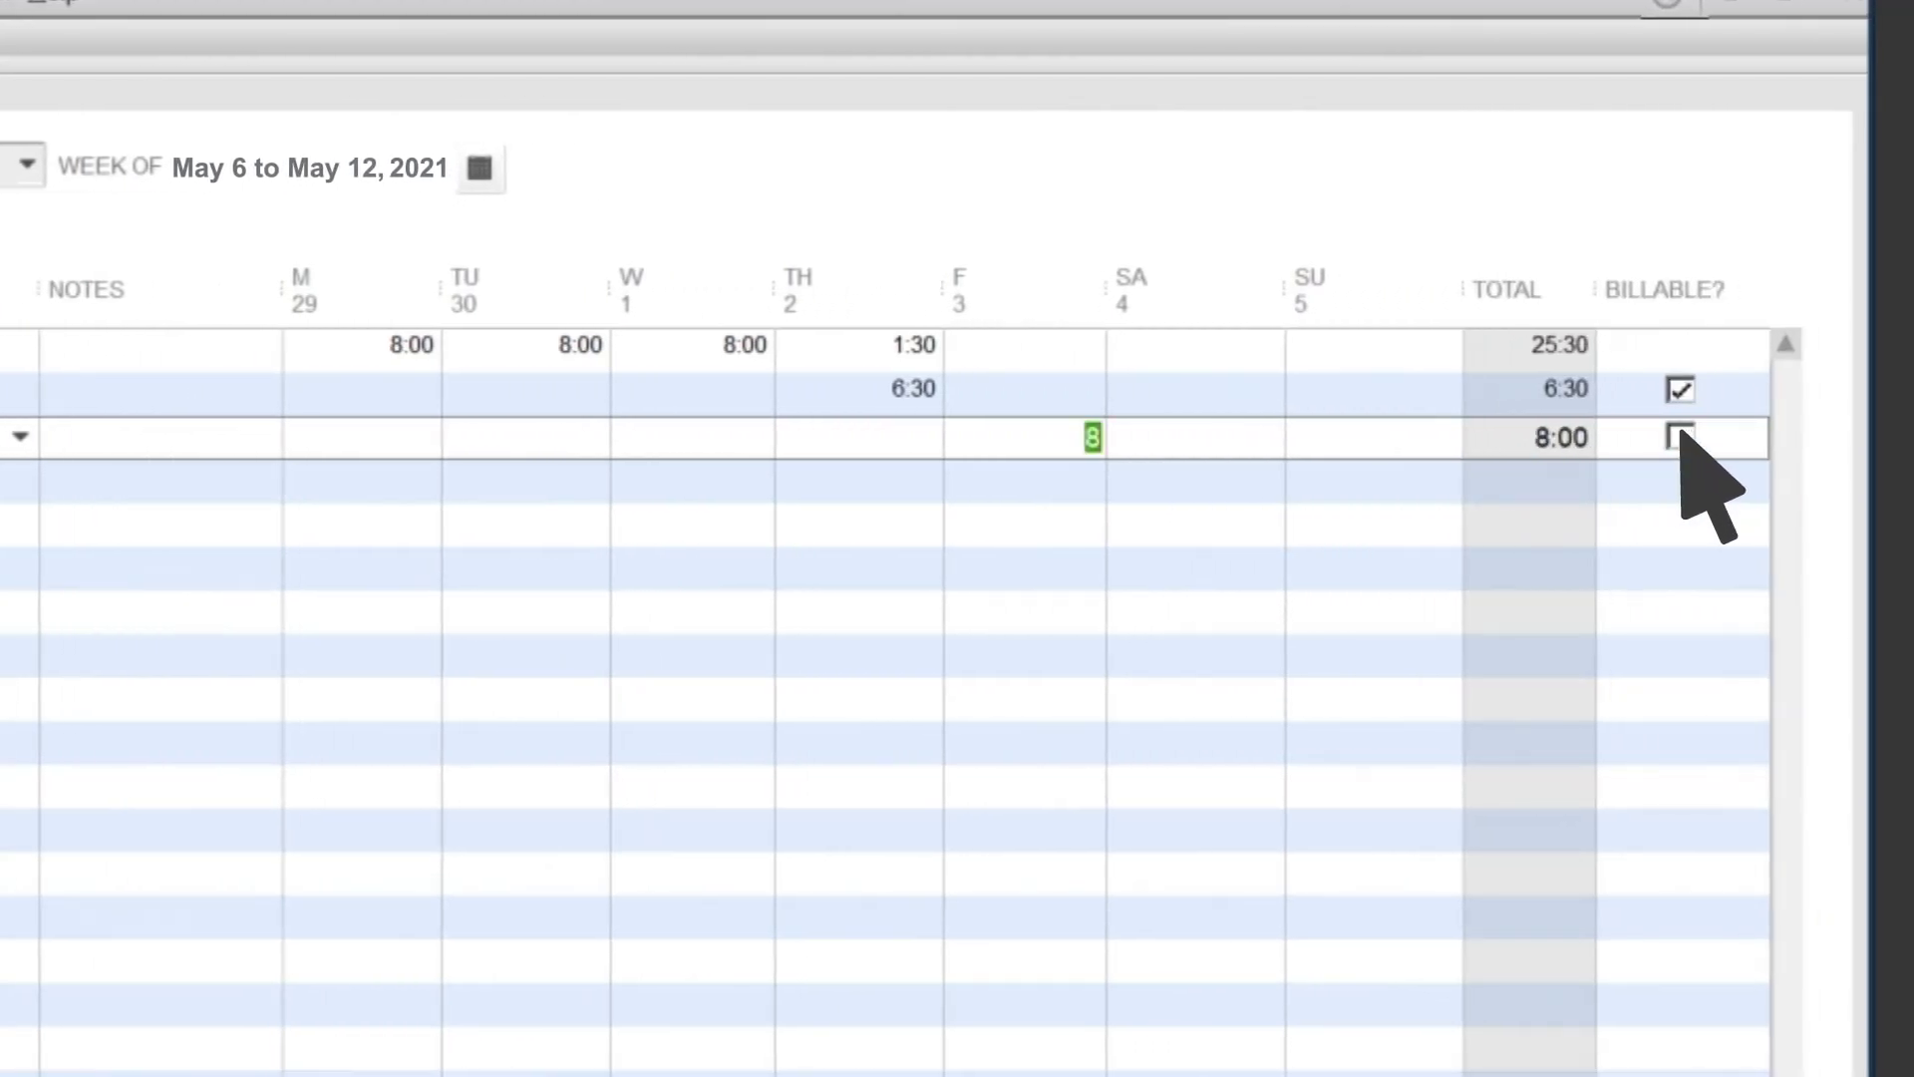
{"action": "left_click", "coordinate": [1681, 436]}
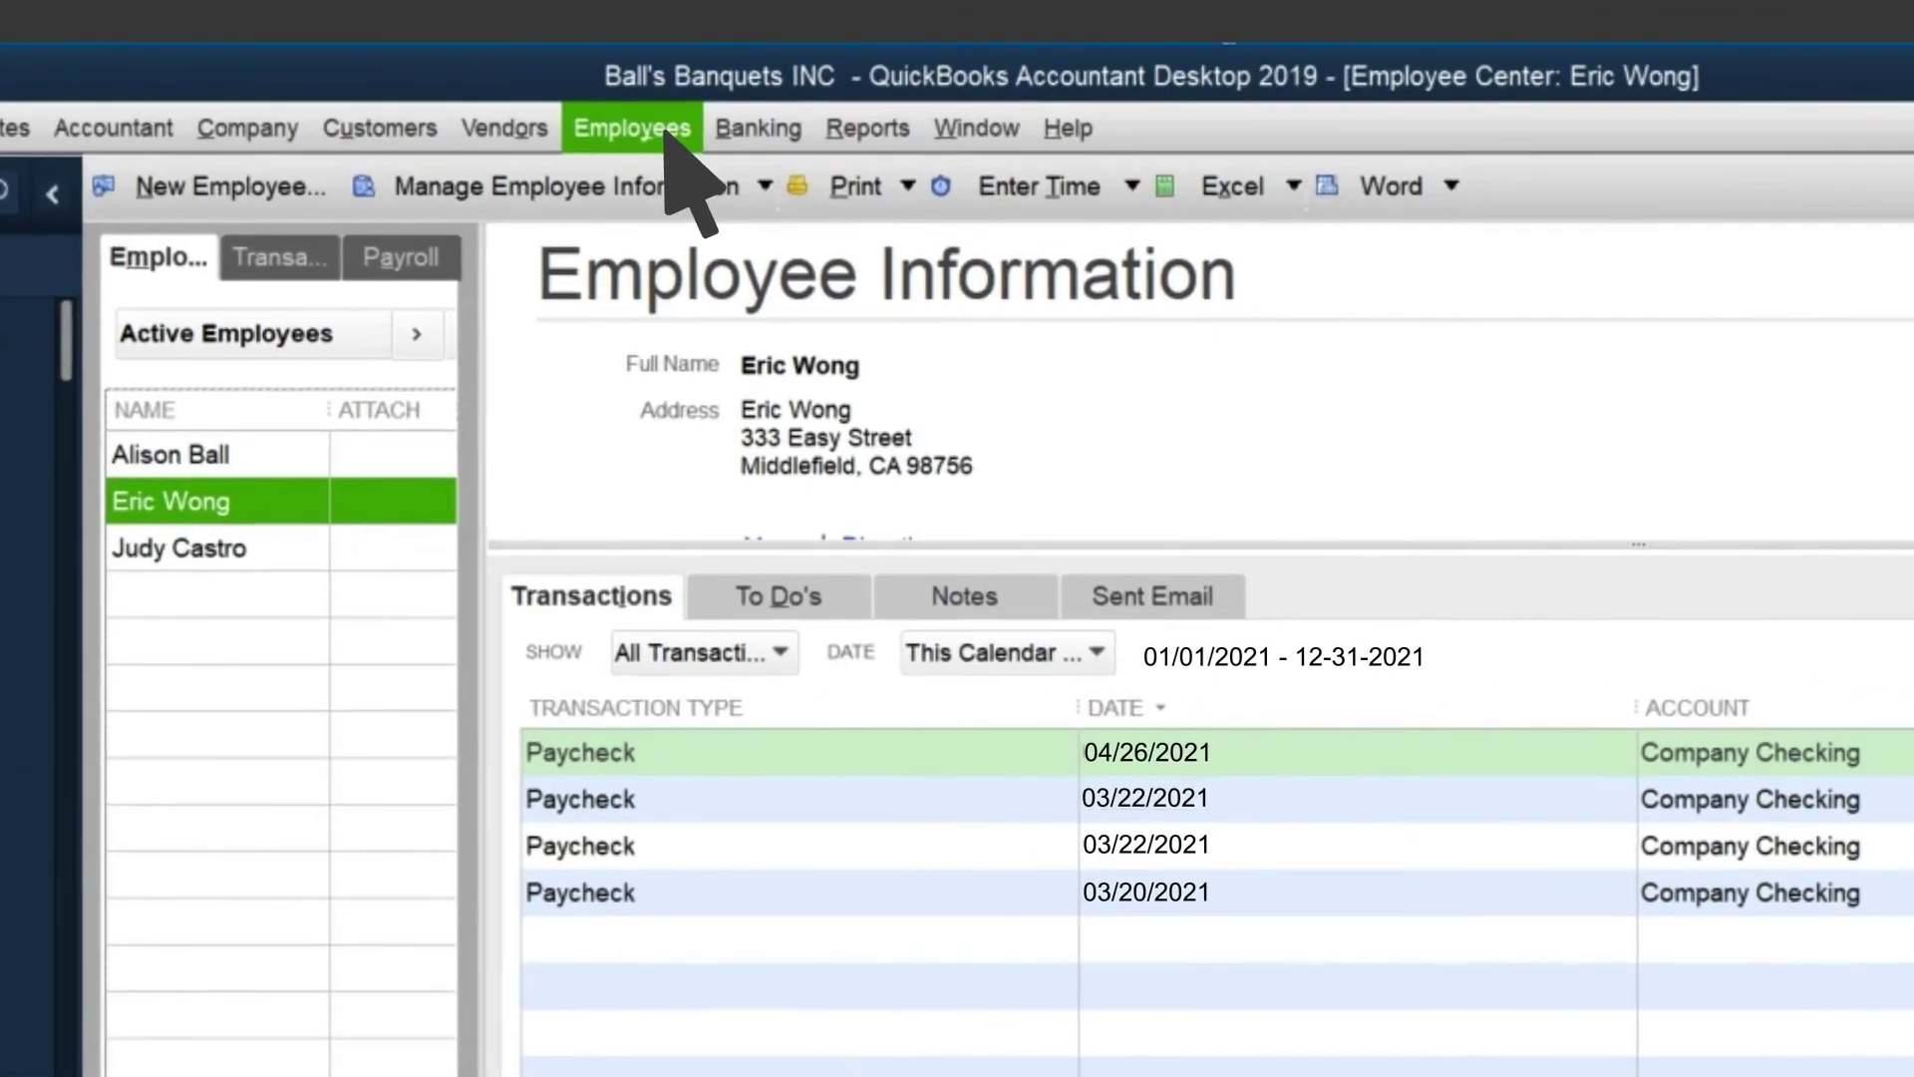
Open Employees > Pay Employees > Scheduled Payroll to view the Weekly Payroll.
{"action": "left_click", "coordinate": [666, 133]}
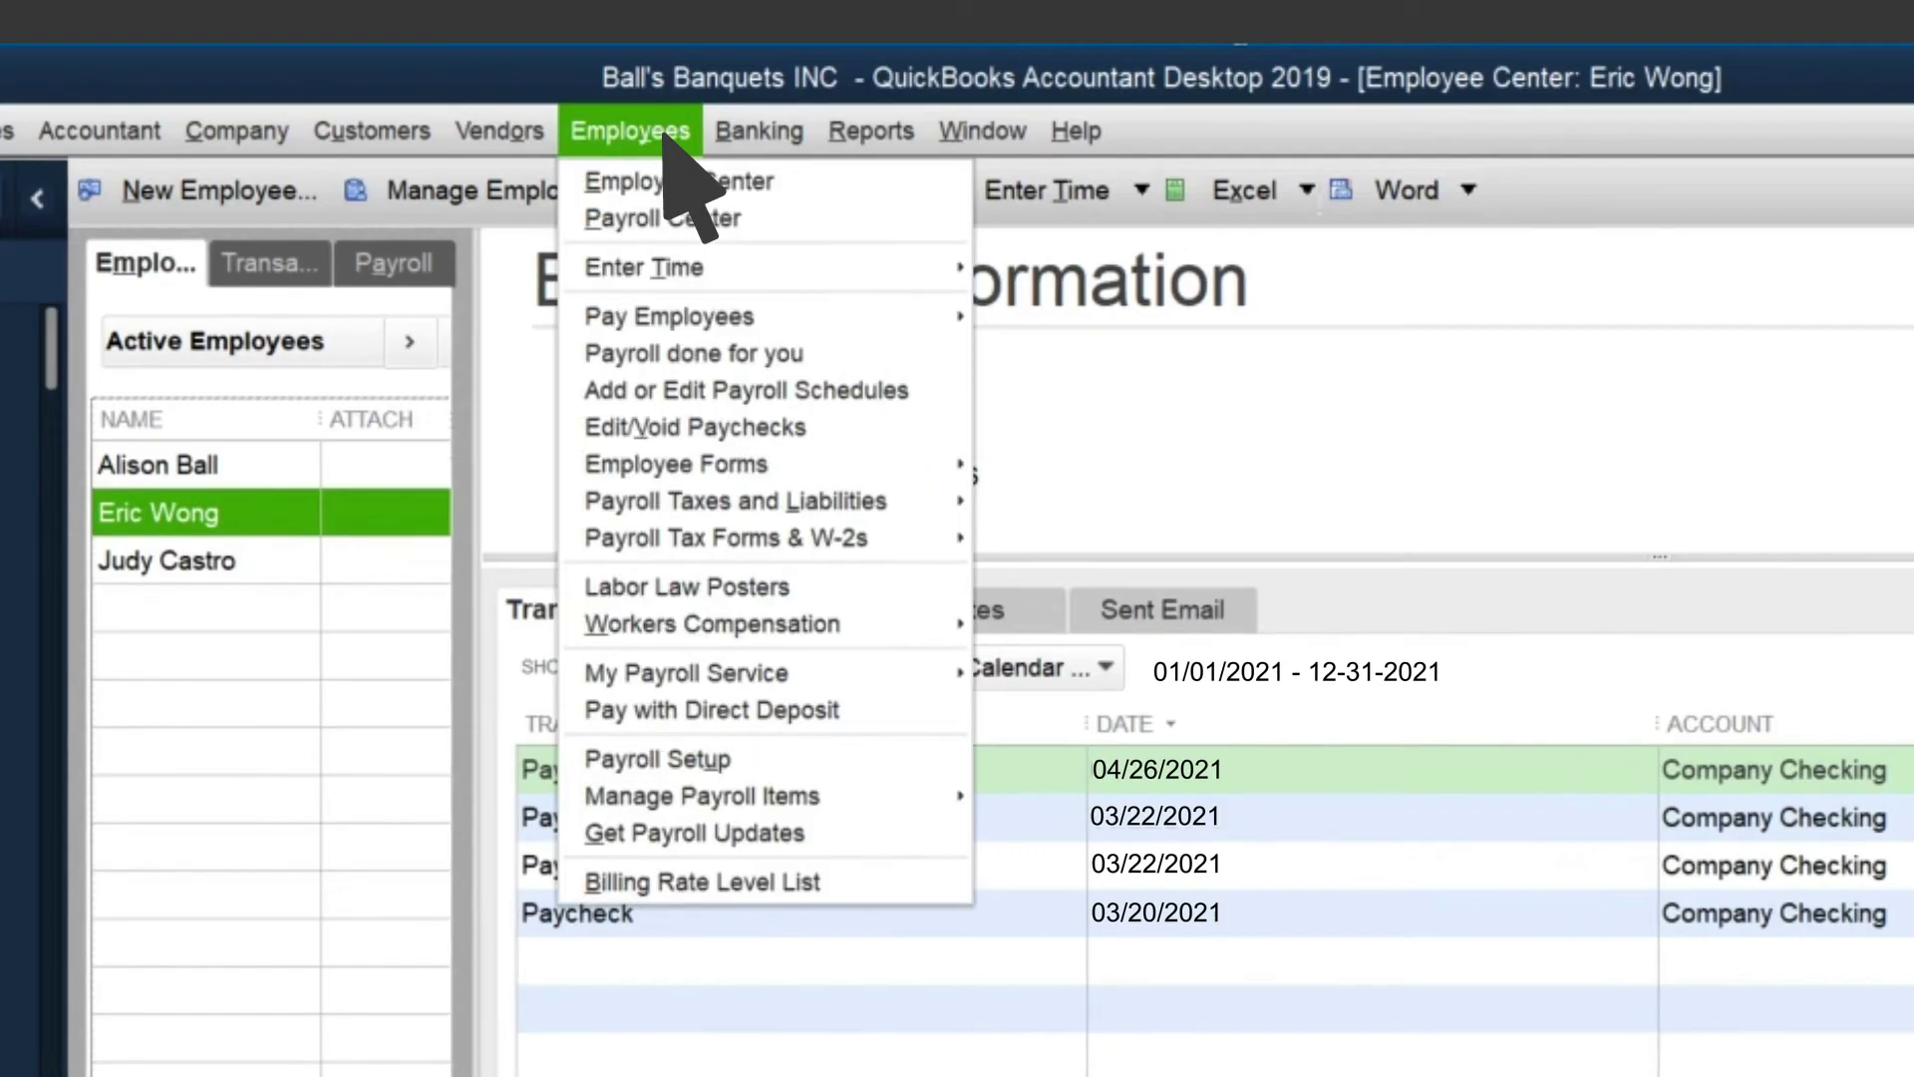
{"action": "mouse_move", "coordinate": [897, 318]}
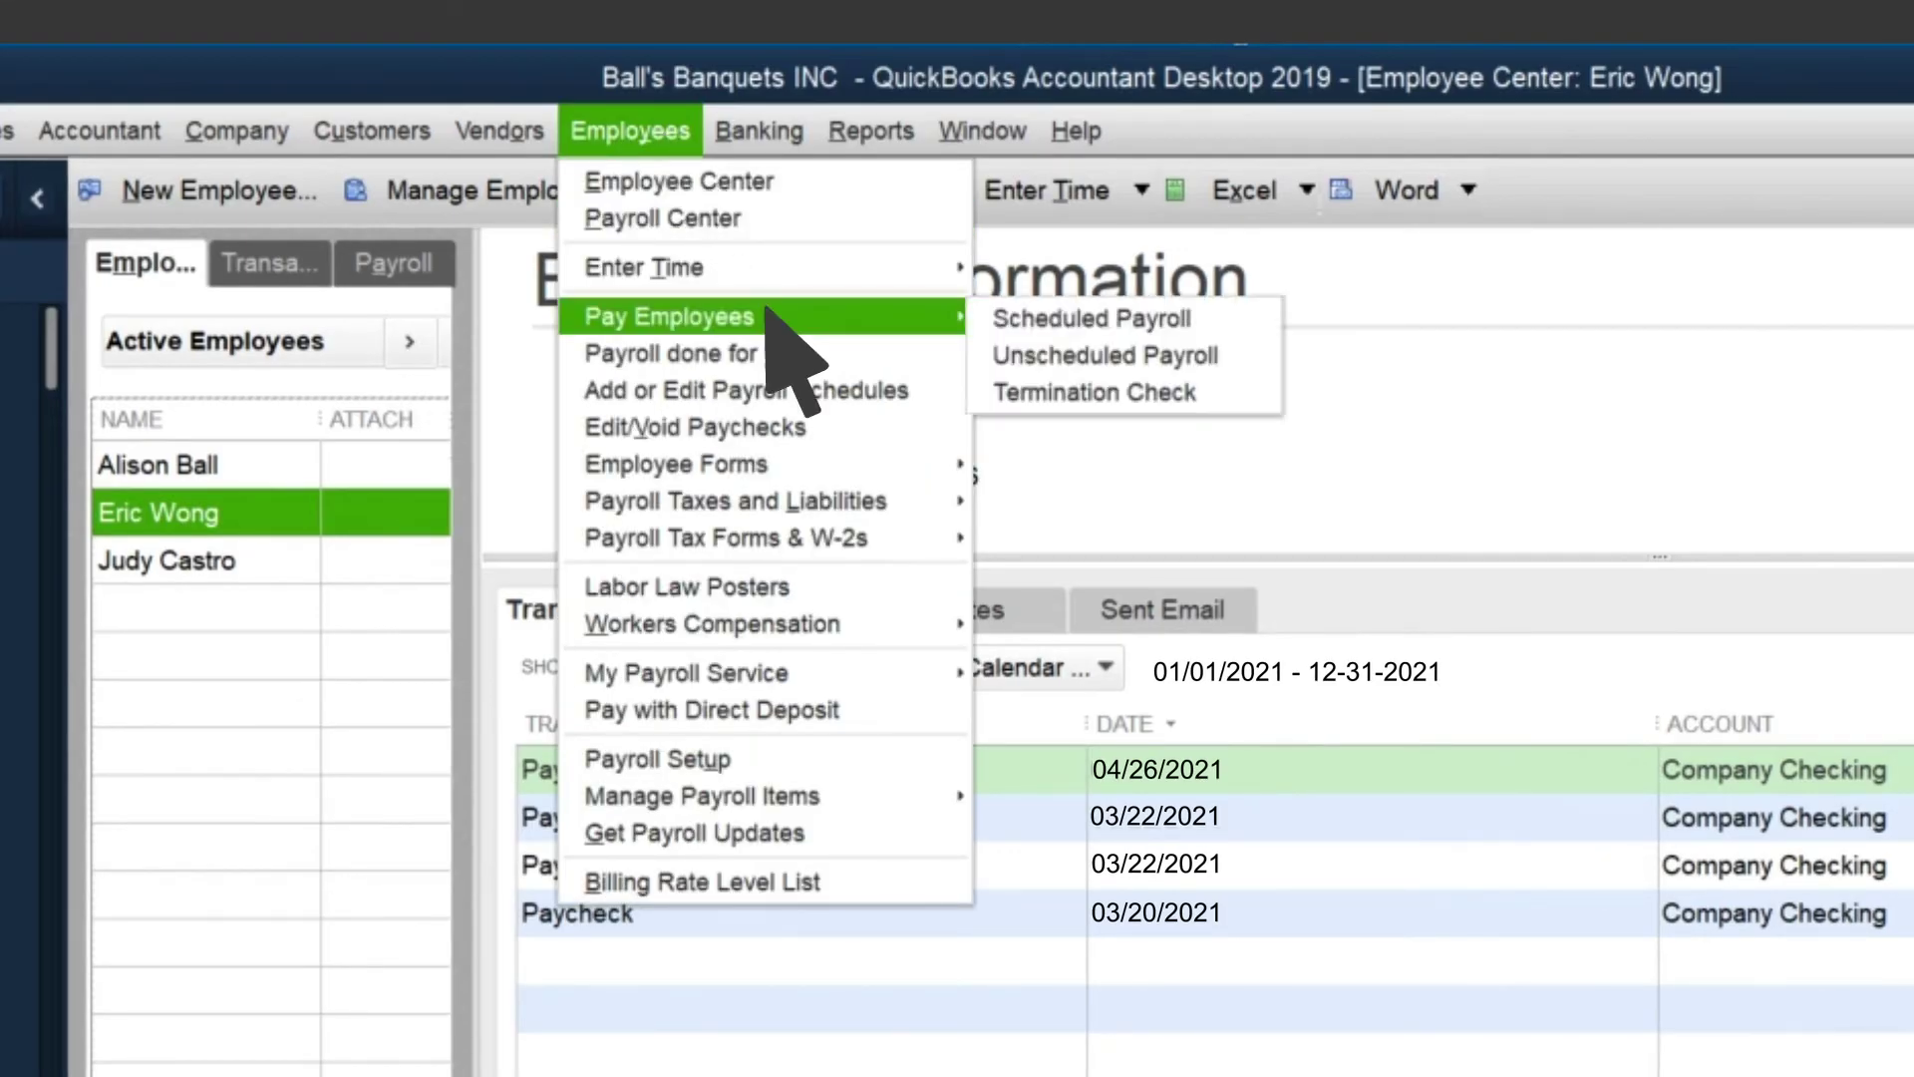
{"action": "left_click", "coordinate": [1196, 317]}
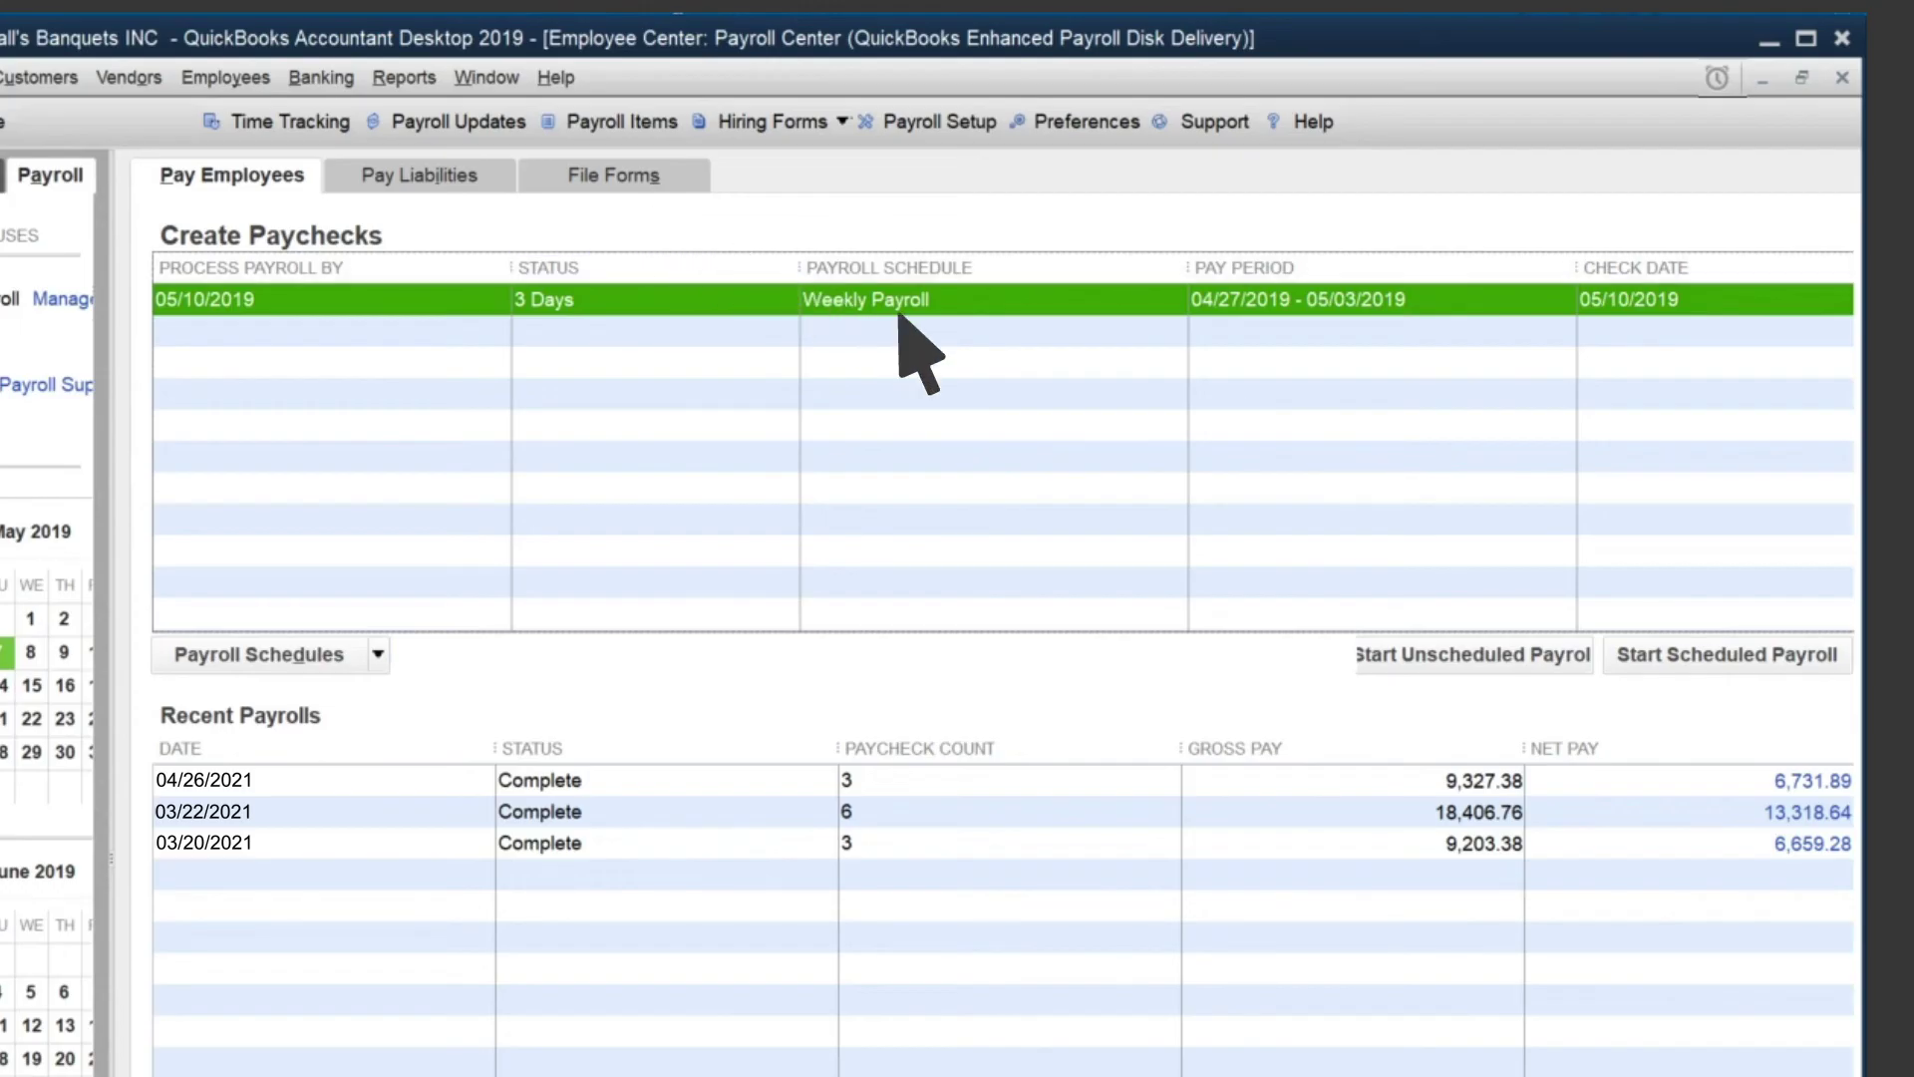
Start the Weekly Payroll, refresh hours from timesheets, and preview the employee's paycheck.
{"action": "left_click", "coordinate": [1711, 656]}
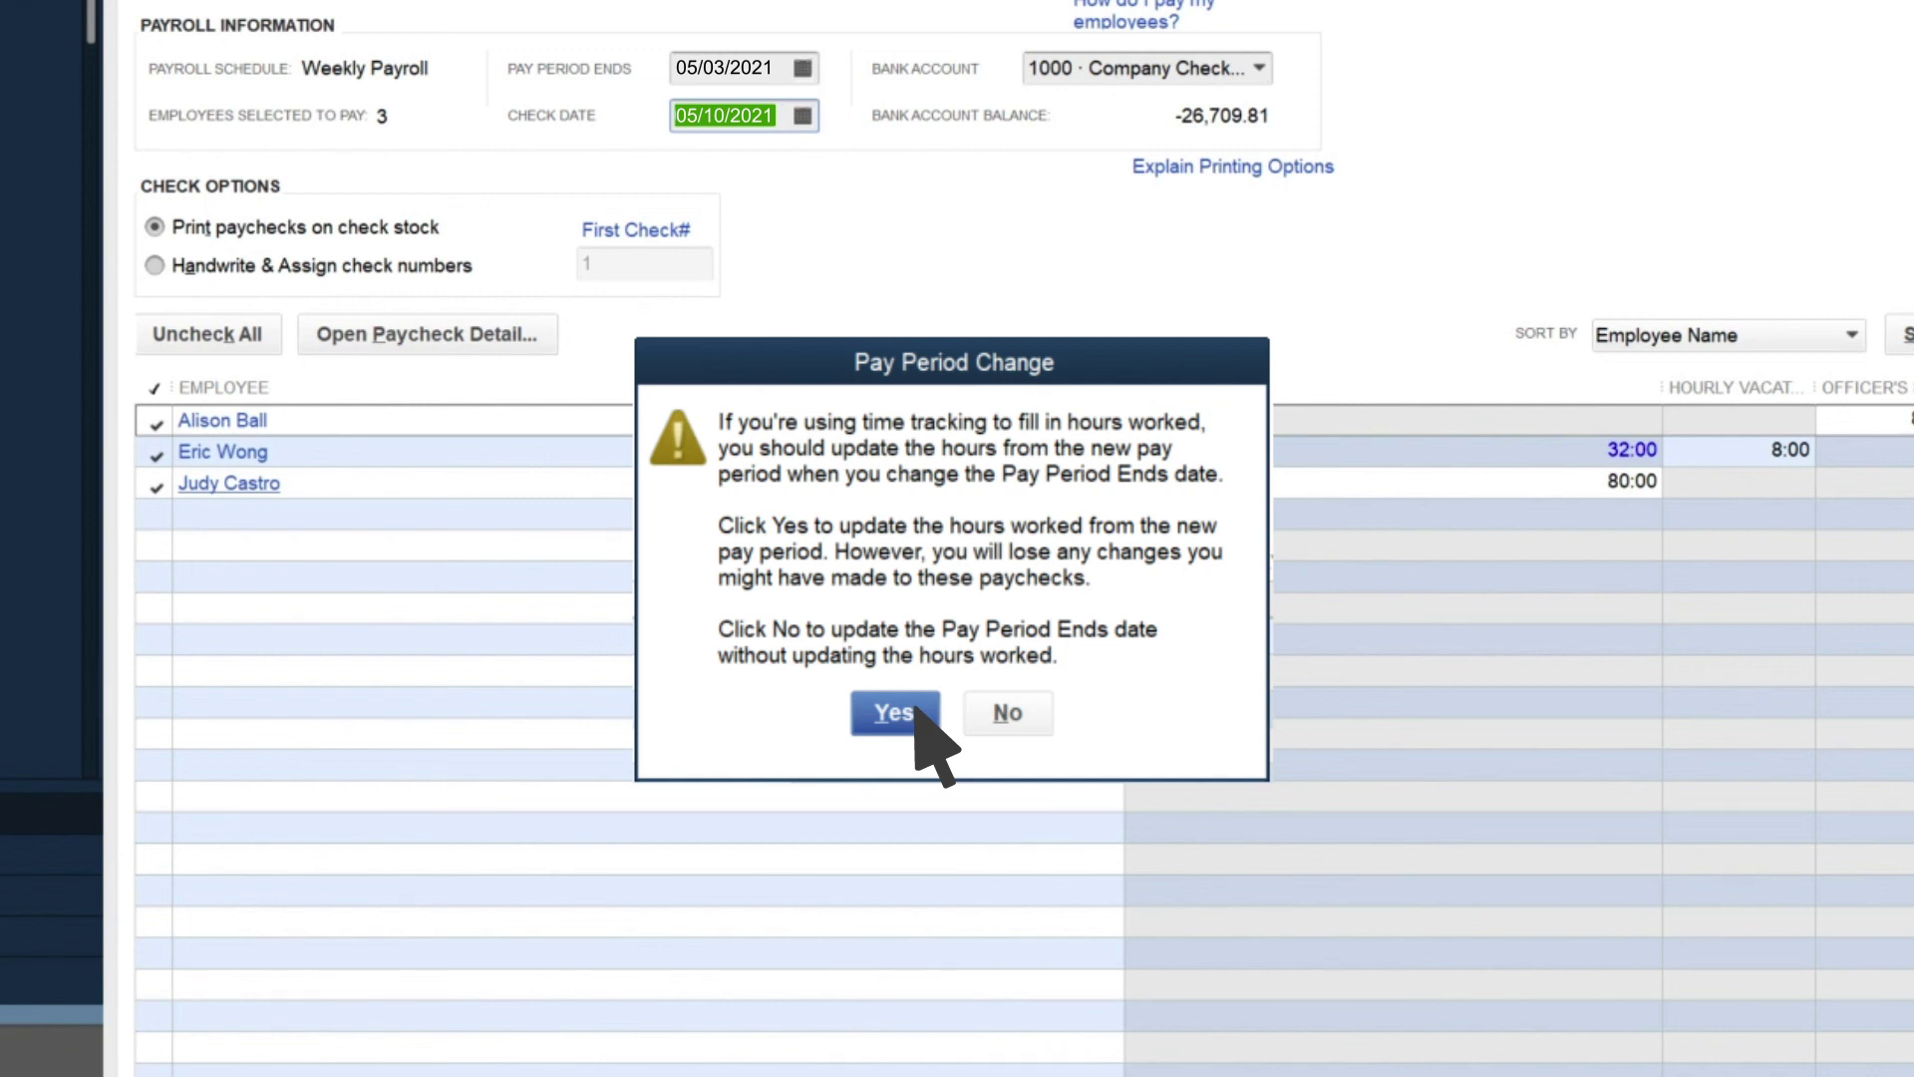
{"action": "left_click", "coordinate": [894, 712]}
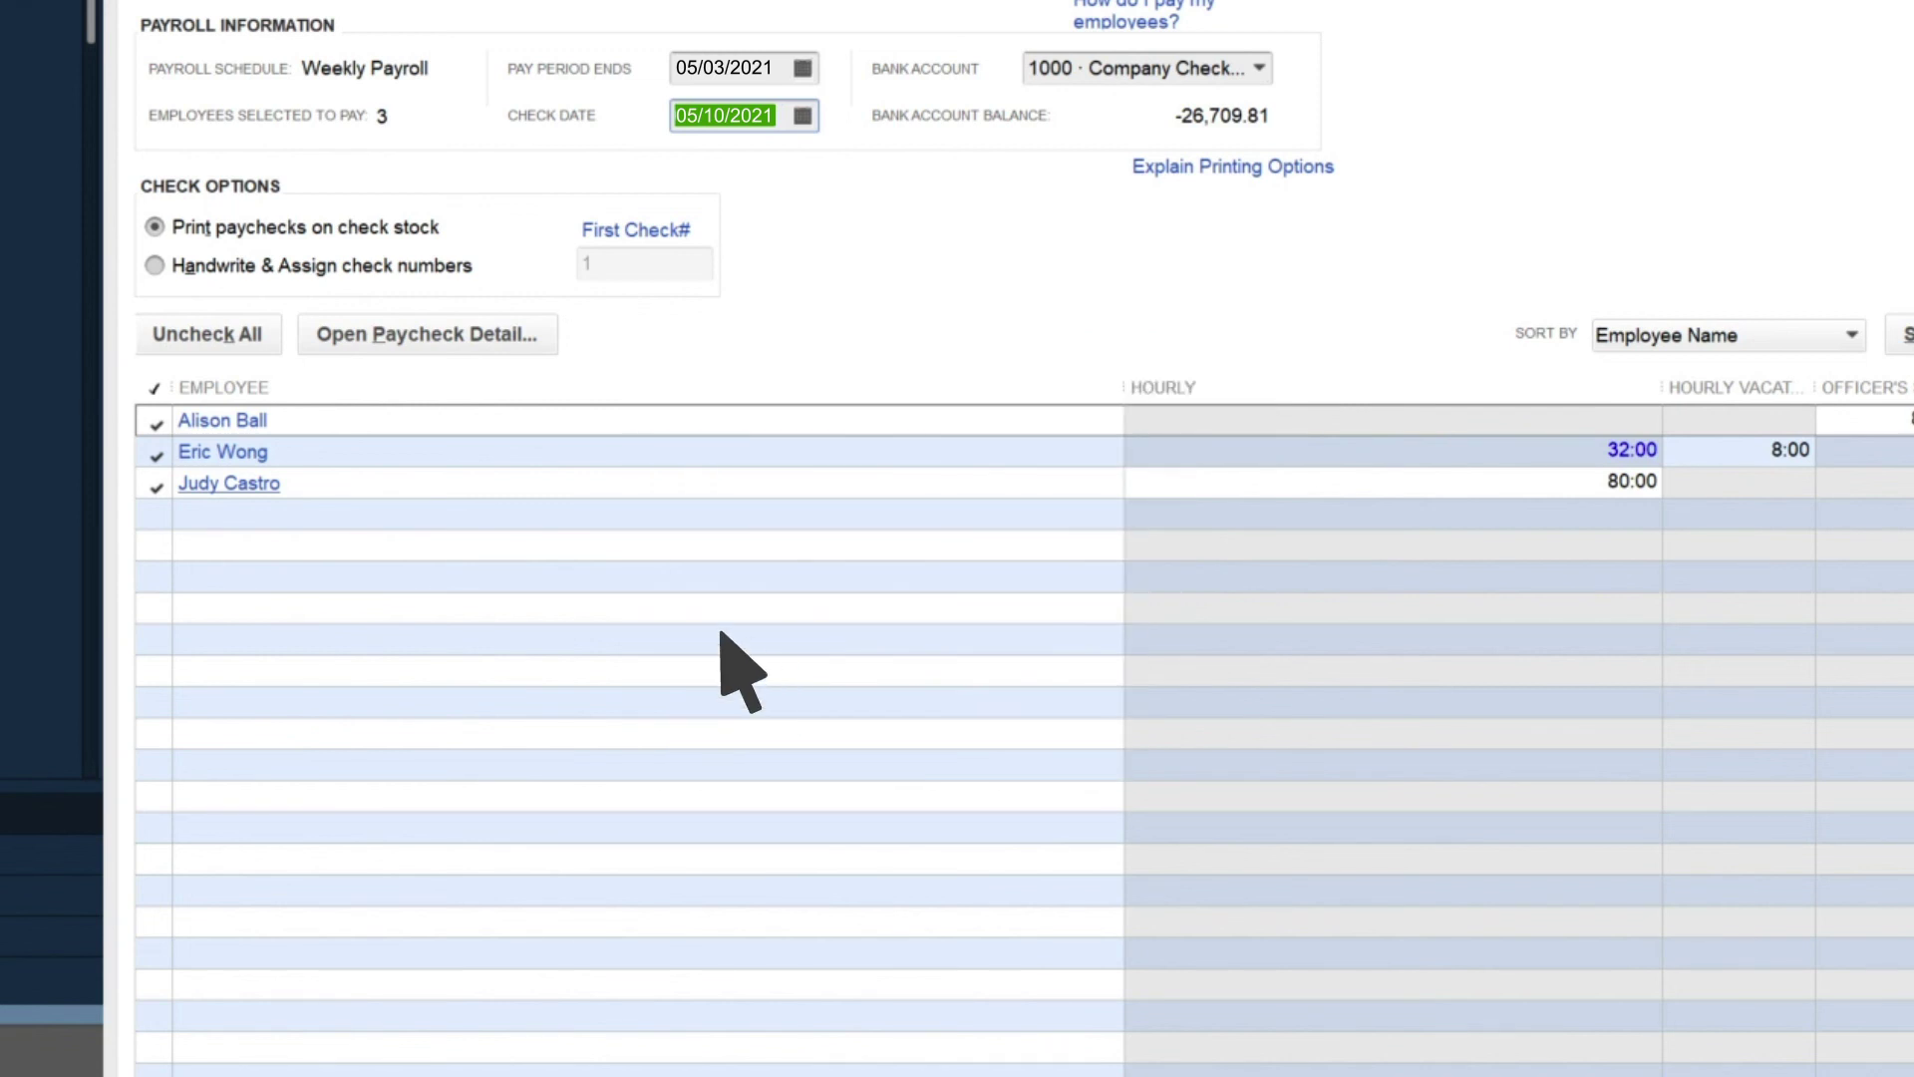
{"action": "double_click", "coordinate": [257, 453]}
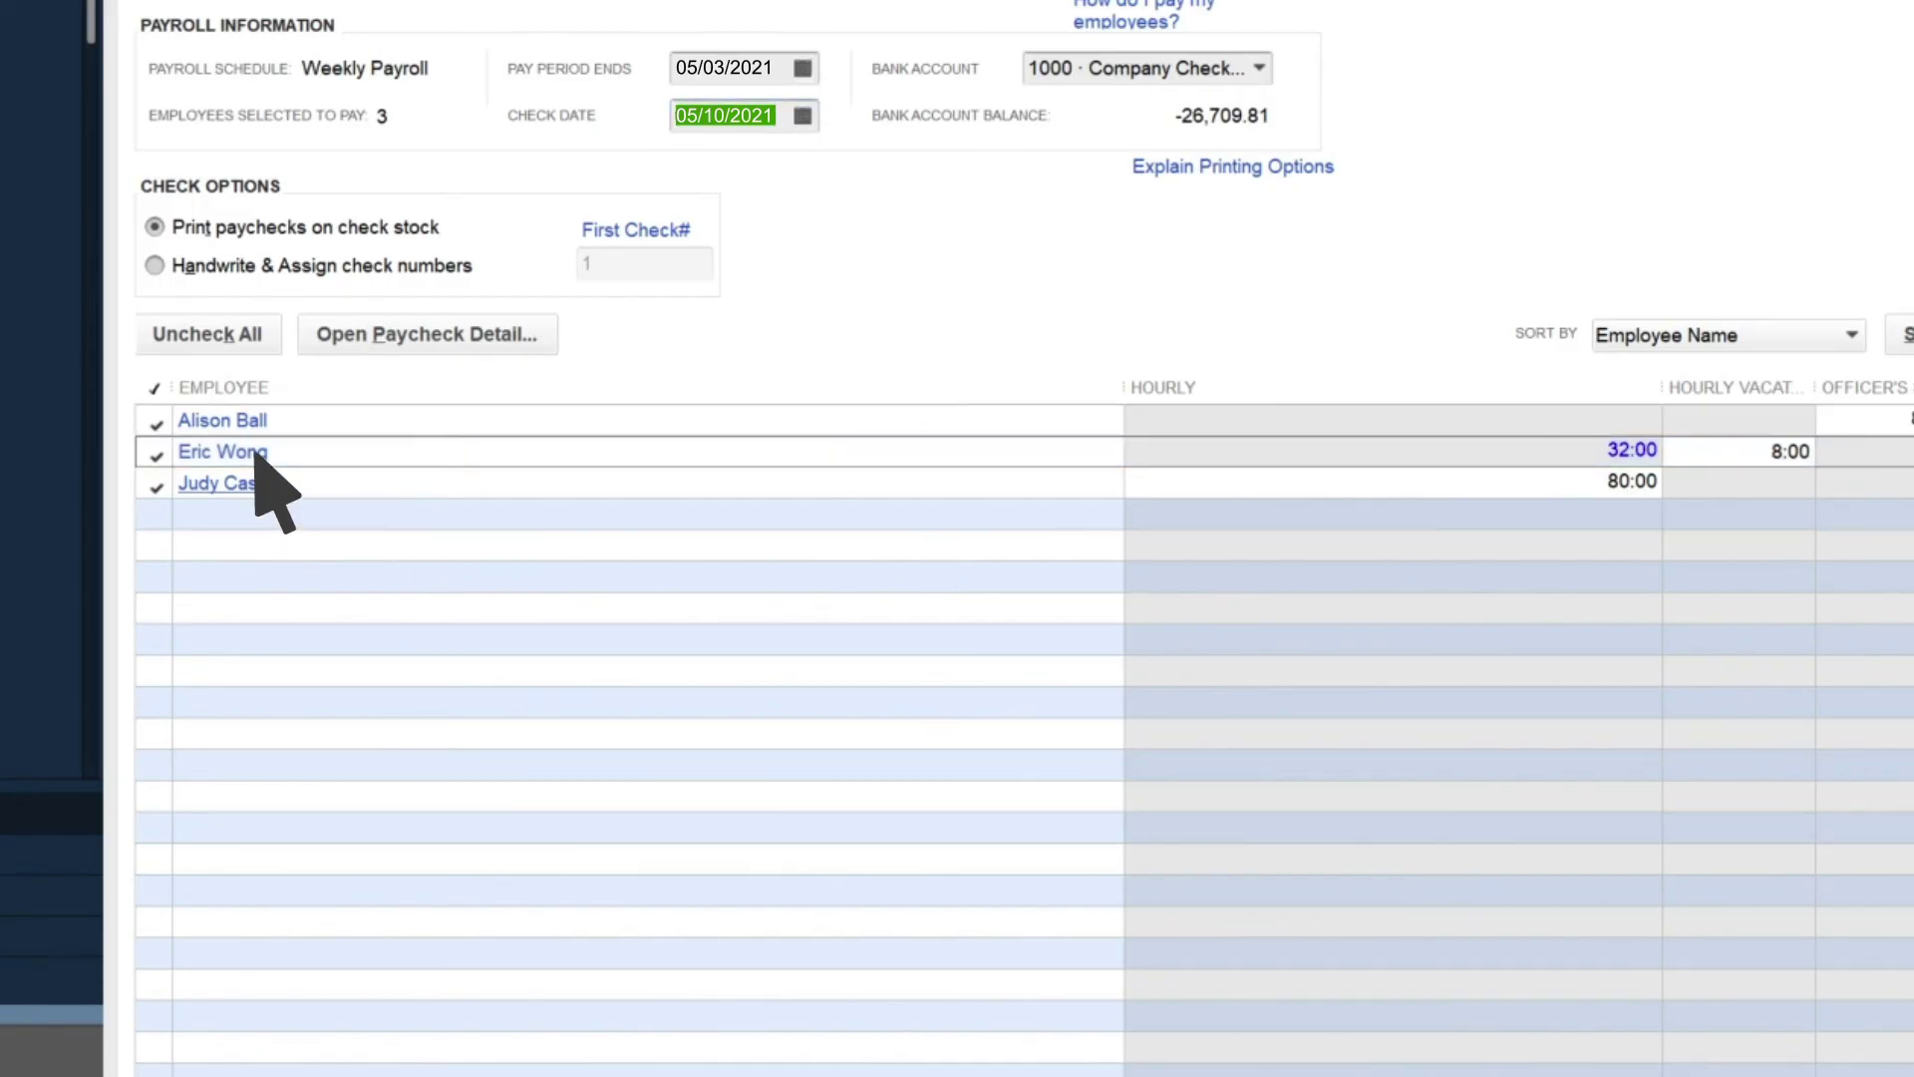